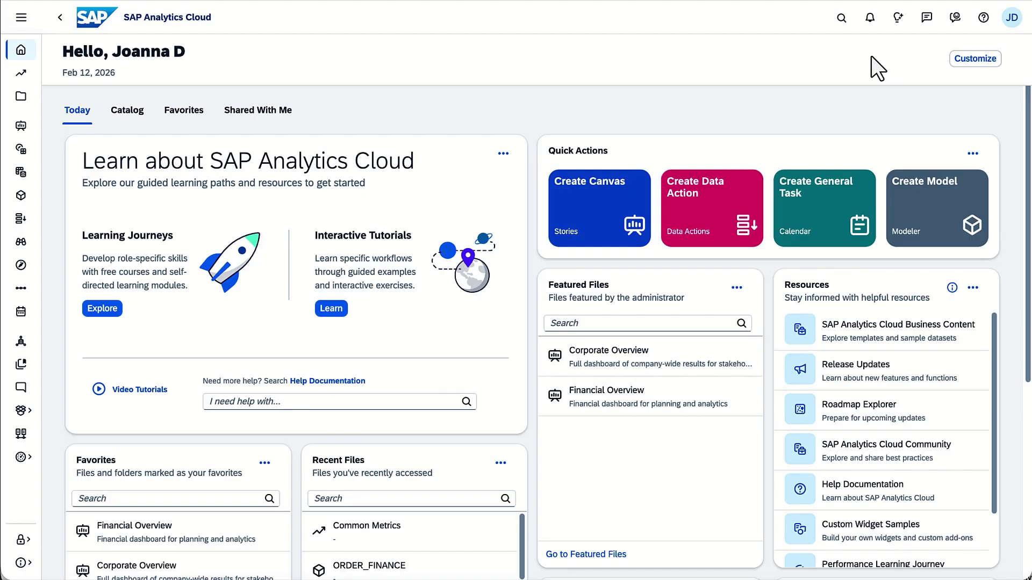
Open the Default Appearance settings in system administration and review the Just Ask option under Conversational Analytics
{"action": "left_click", "coordinate": [24, 563]}
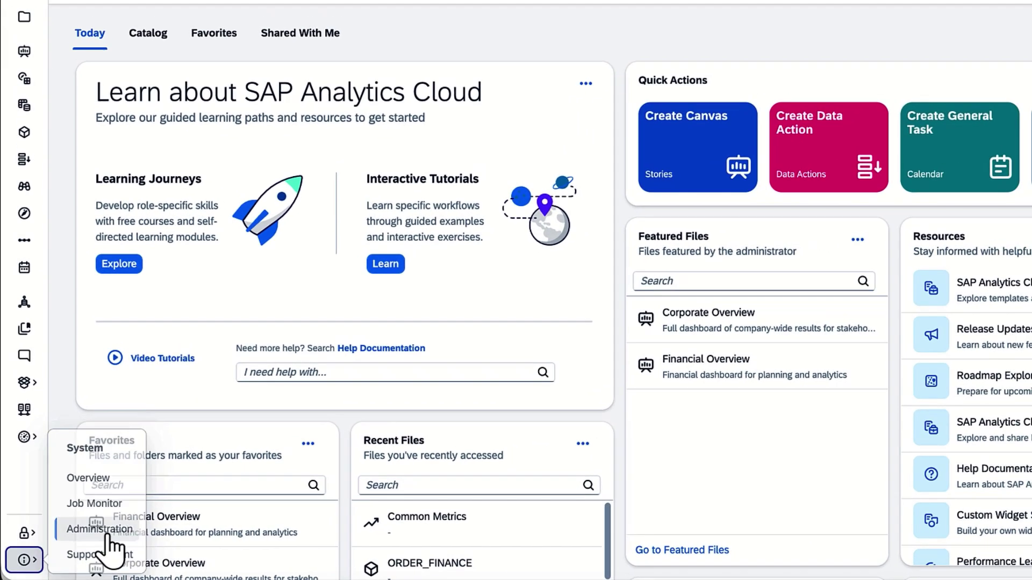
{"action": "left_click", "coordinate": [102, 527]}
{"action": "left_click", "coordinate": [714, 53]}
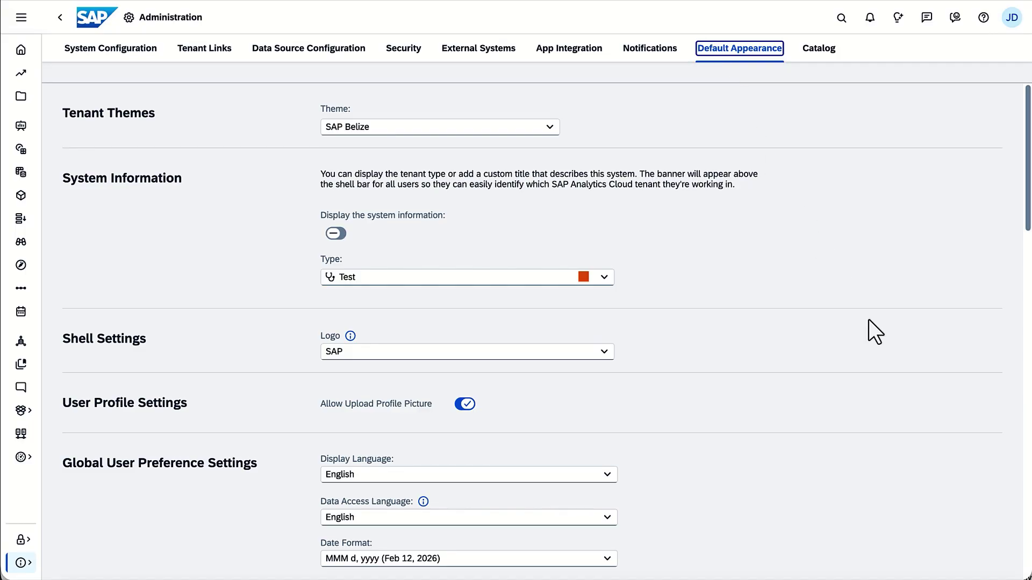
{"action": "scroll", "coordinate": [1023, 564], "scroll_direction": "down", "scroll_amount": 20}
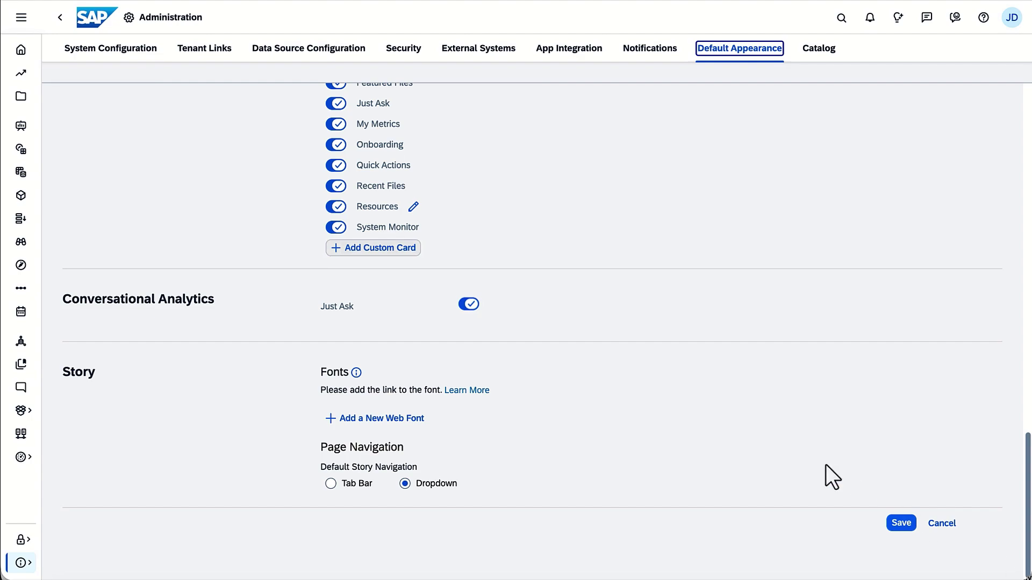
Return to the home screen and customize it to display the Just Ask card
{"action": "left_click", "coordinate": [21, 50]}
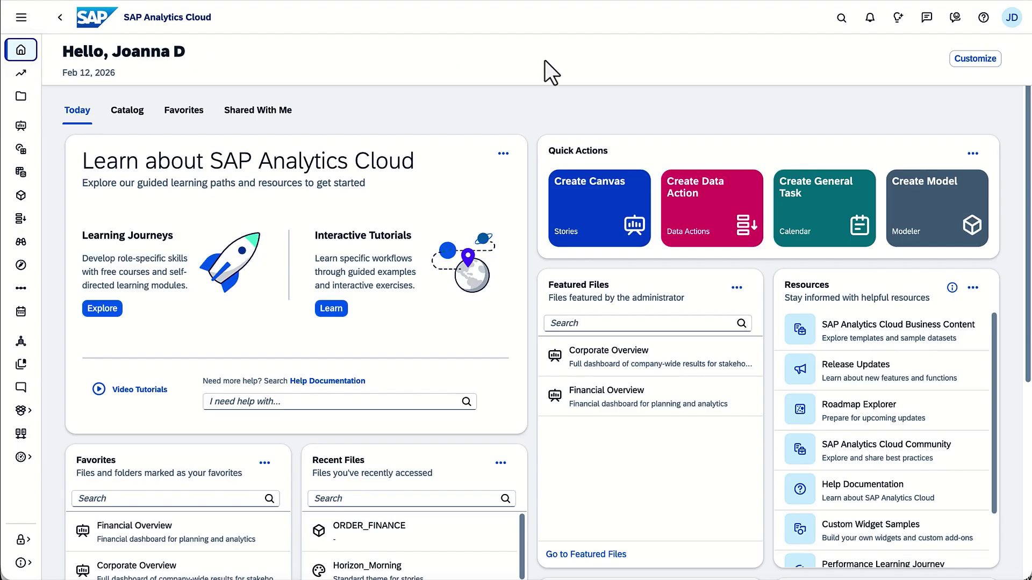
{"action": "left_click", "coordinate": [967, 63]}
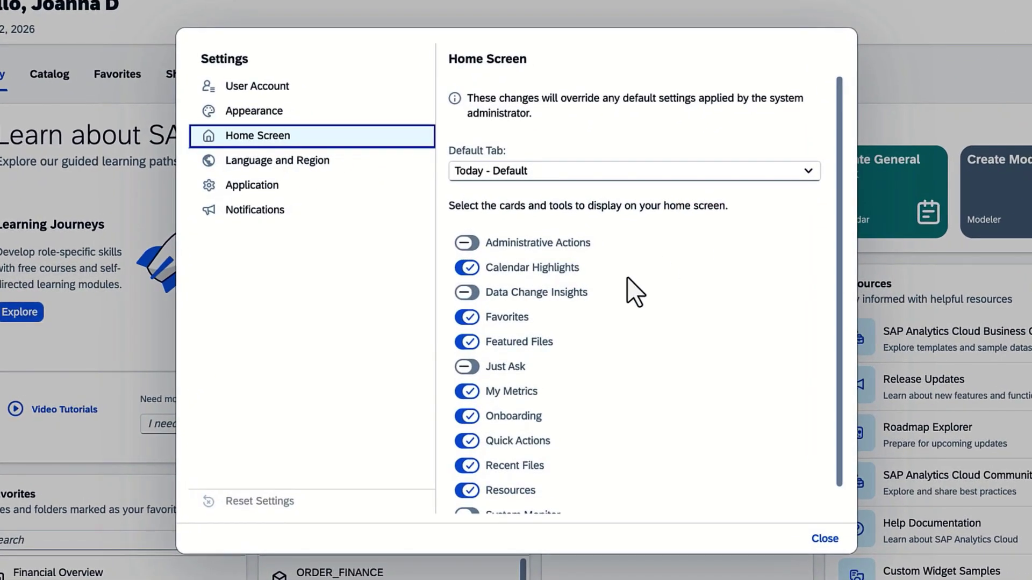
{"action": "left_click", "coordinate": [479, 363]}
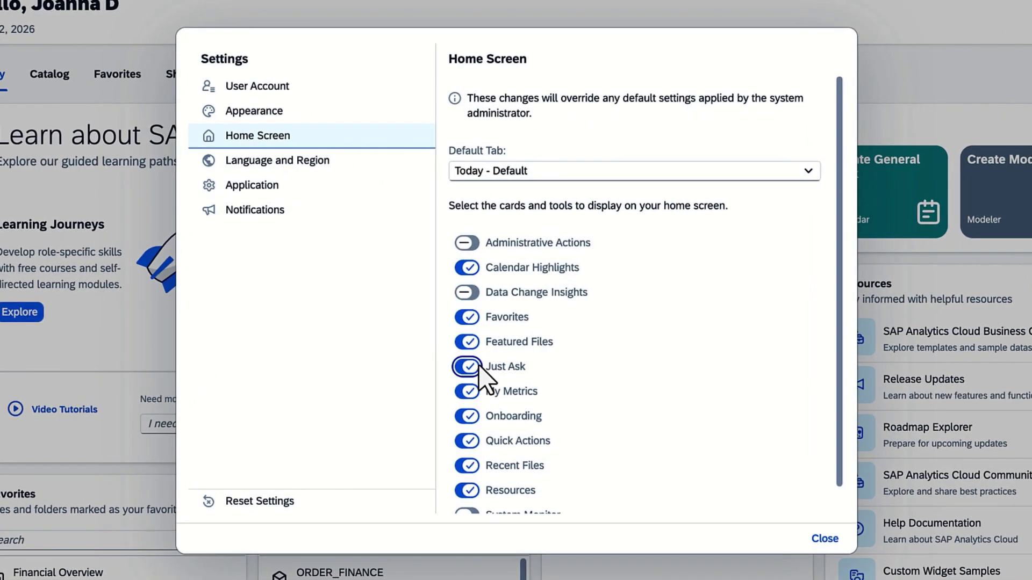
{"action": "left_click", "coordinate": [825, 540]}
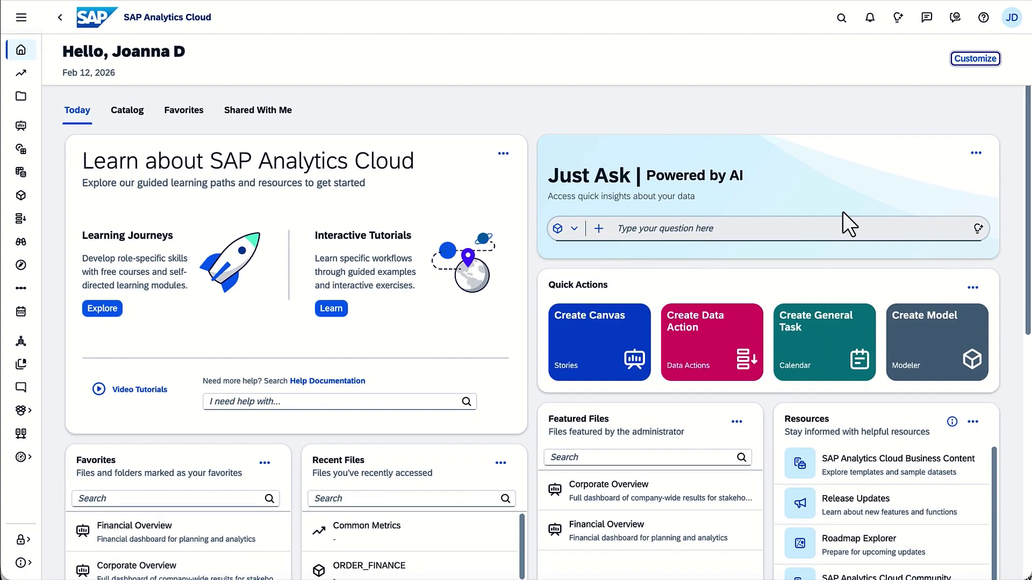
Open Just Ask model management and add the ORDER_SHIPPING model from the Public / Models folder
{"action": "left_click", "coordinate": [894, 19]}
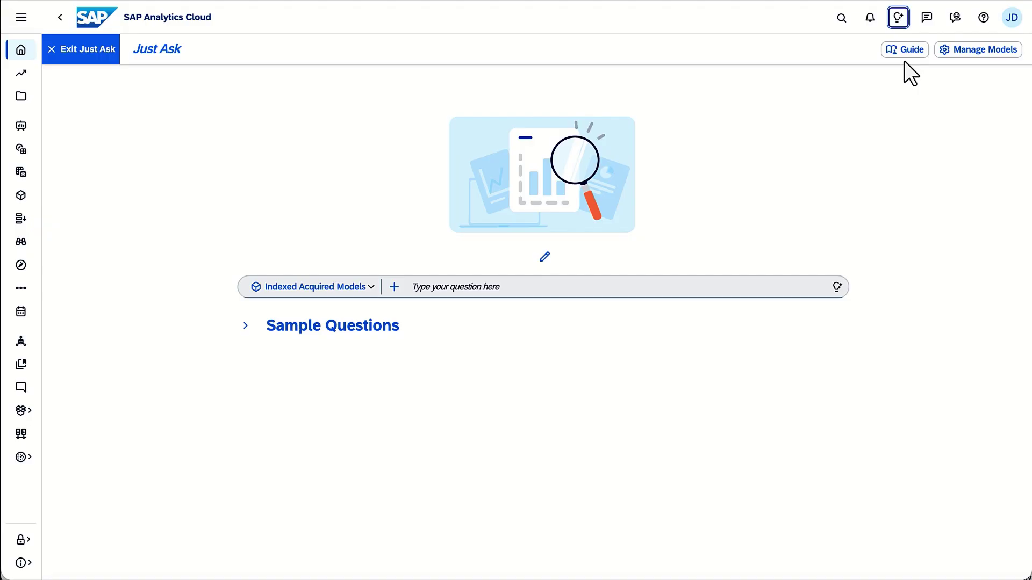
{"action": "left_click", "coordinate": [970, 51]}
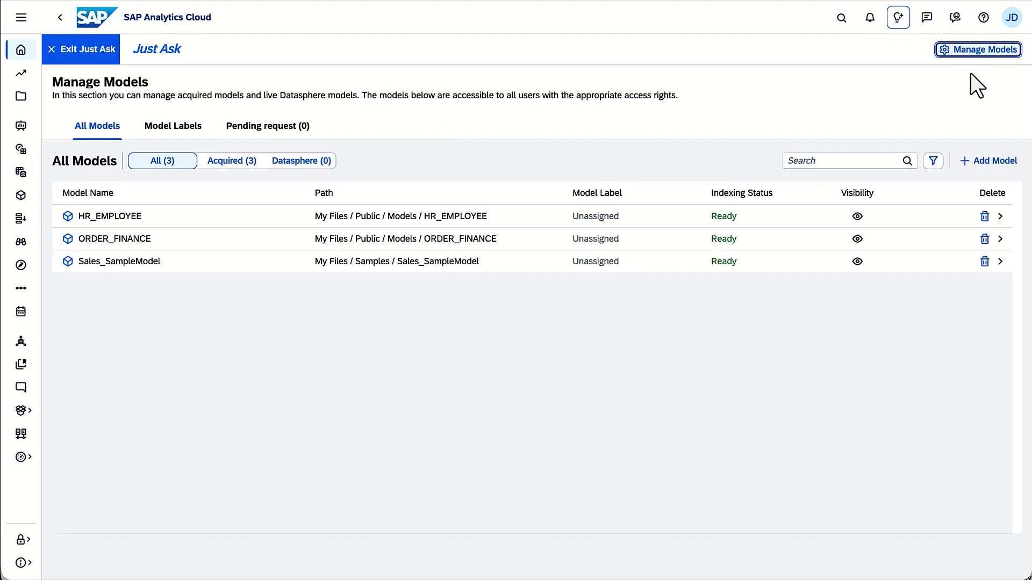
{"action": "left_click", "coordinate": [981, 160]}
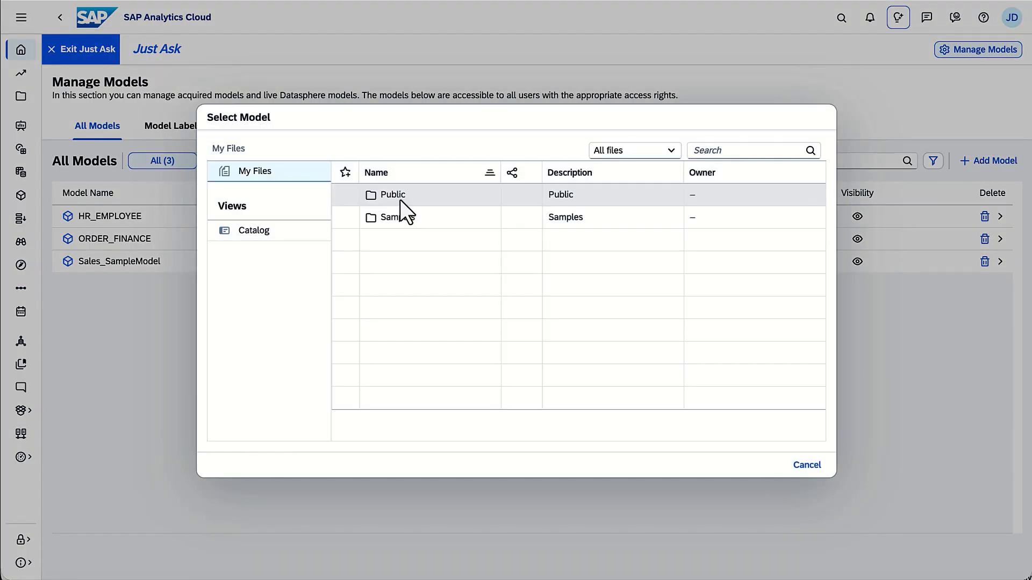
{"action": "left_click", "coordinate": [400, 198]}
{"action": "left_click", "coordinate": [400, 241]}
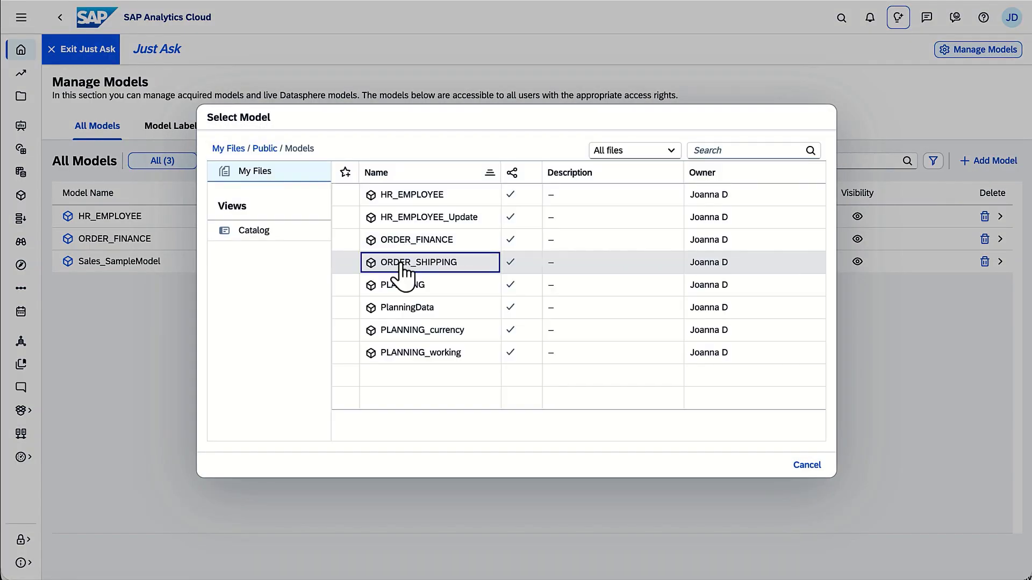
{"action": "left_click", "coordinate": [398, 260]}
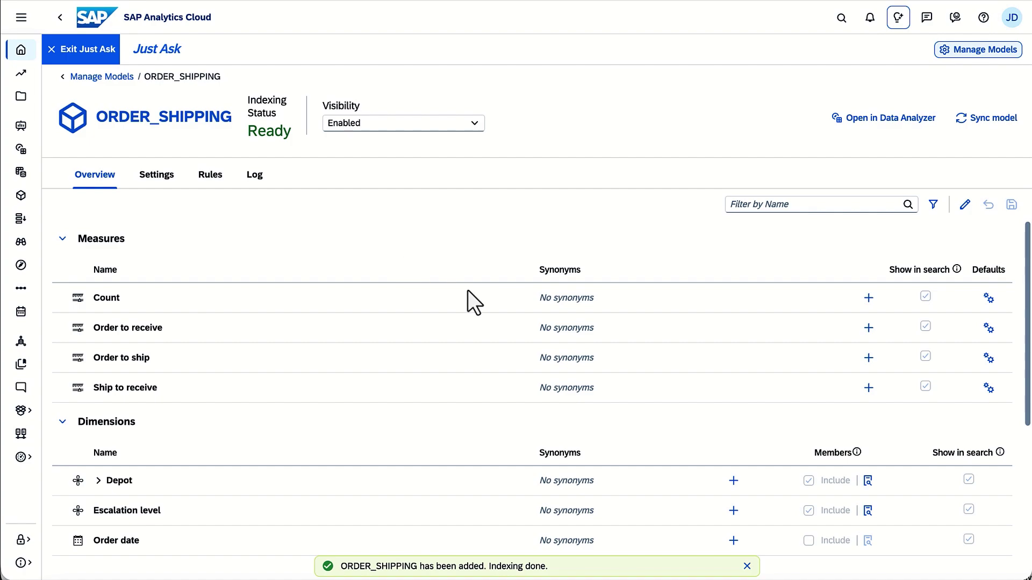
Add the synonyms Salesperson, Seller and Agent to the Sales manager dimension and save them
{"action": "scroll", "coordinate": [937, 516], "scroll_direction": "down", "scroll_amount": 5}
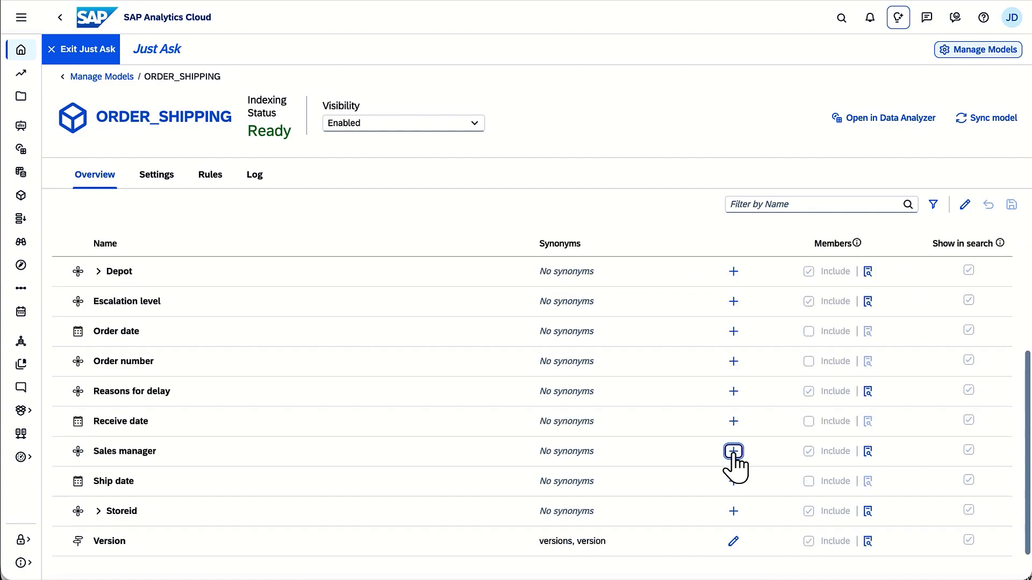
{"action": "left_click", "coordinate": [734, 451]}
{"action": "type", "text": "Sale"}
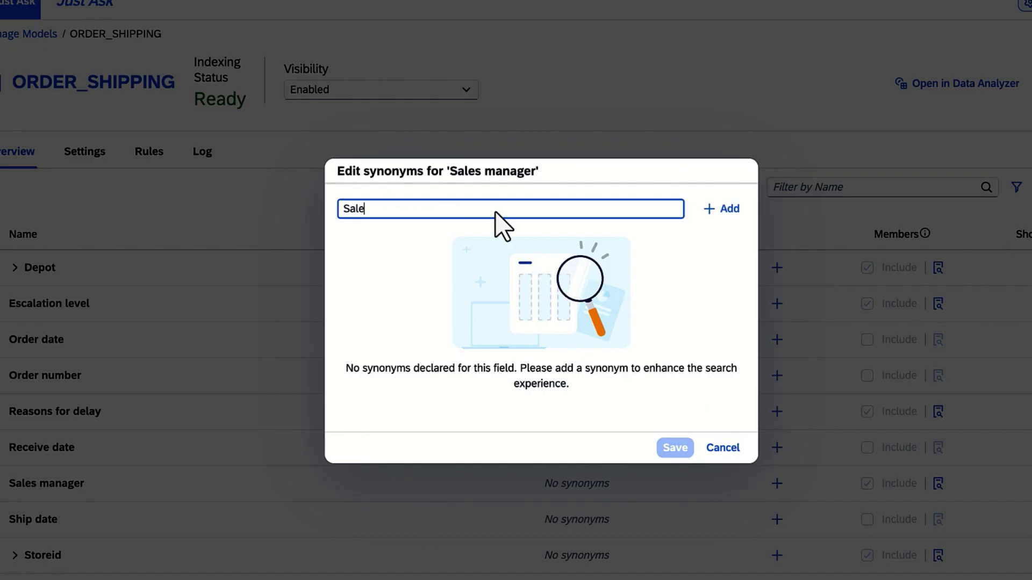
{"action": "type", "text": "sperson"}
{"action": "left_click", "coordinate": [723, 210]}
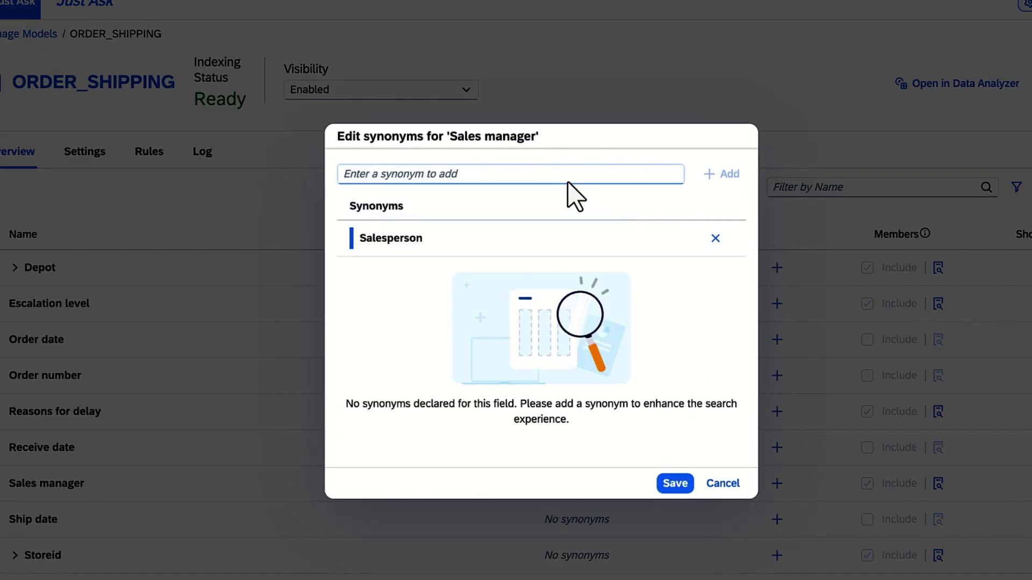
{"action": "type", "text": "Seller"}
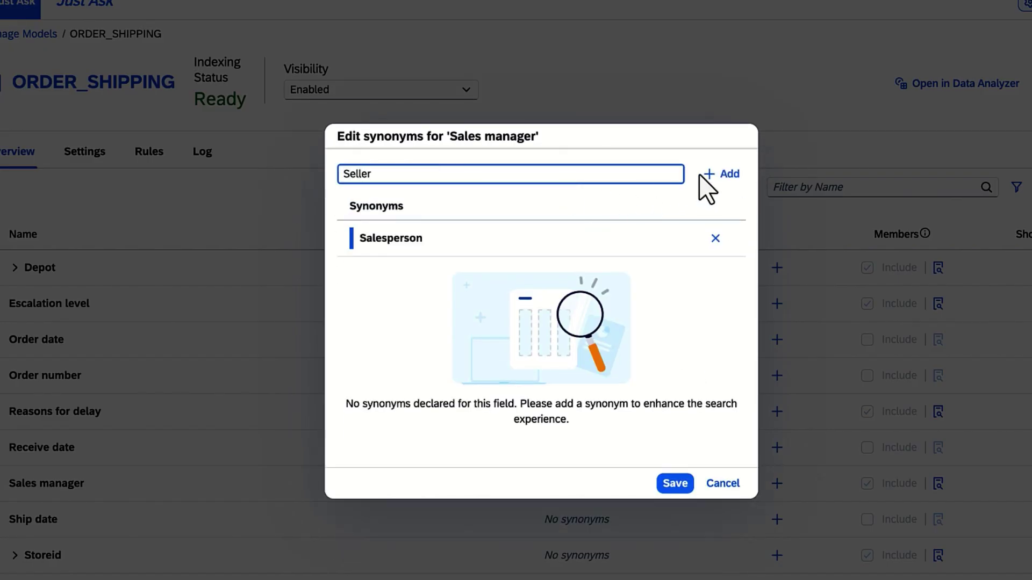
{"action": "left_click", "coordinate": [711, 173]}
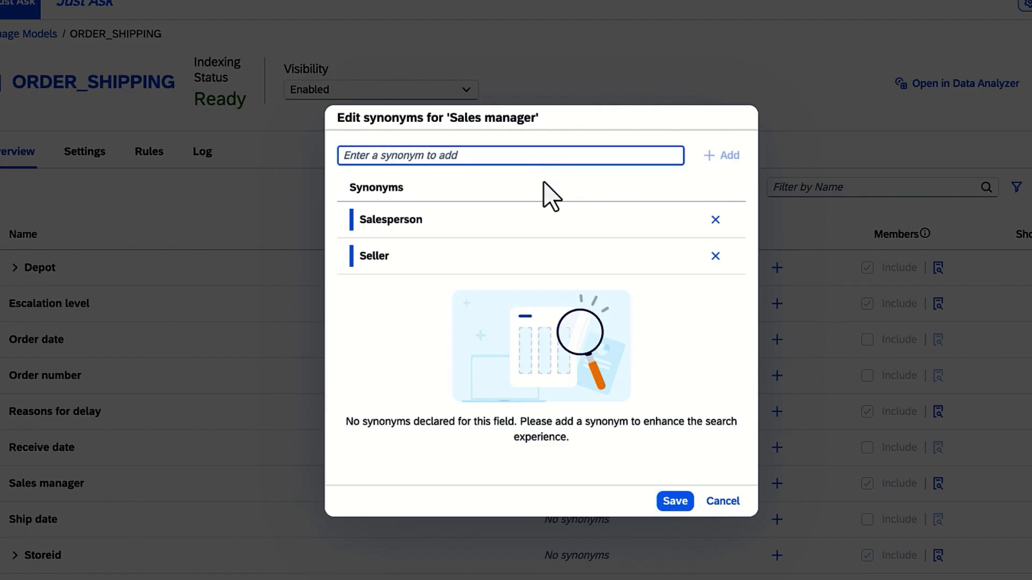
{"action": "type", "text": "Agent"}
{"action": "left_click", "coordinate": [723, 157]}
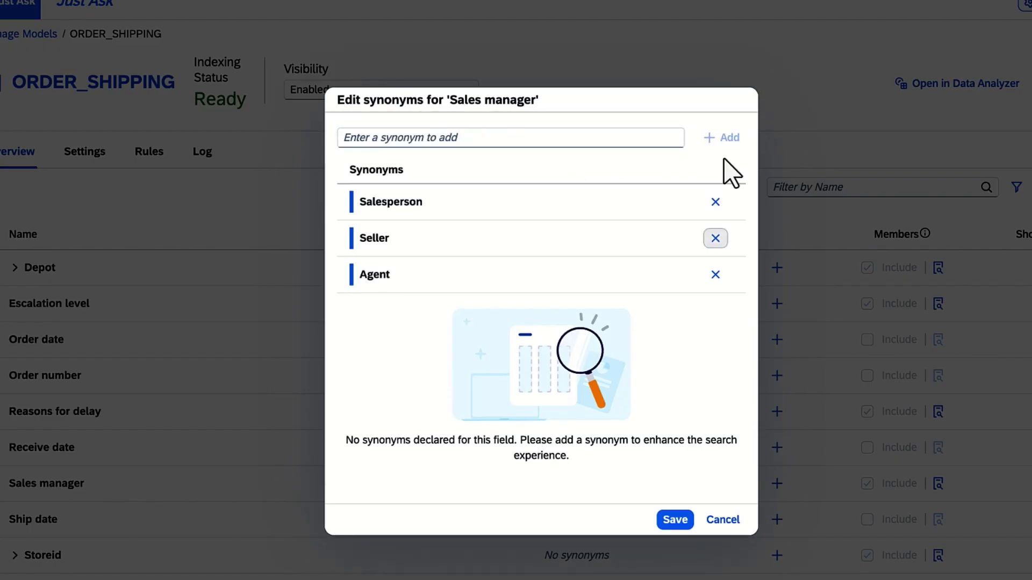
{"action": "left_click", "coordinate": [674, 521]}
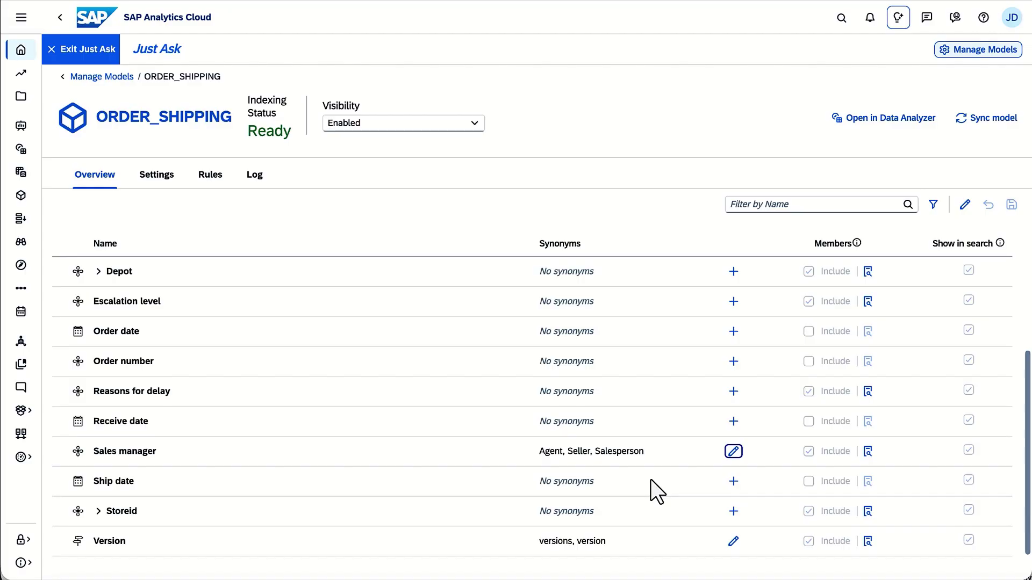
Exclude the Depot dimension's members from the ORDER_SHIPPING index and save the field settings
{"action": "left_click", "coordinate": [965, 205]}
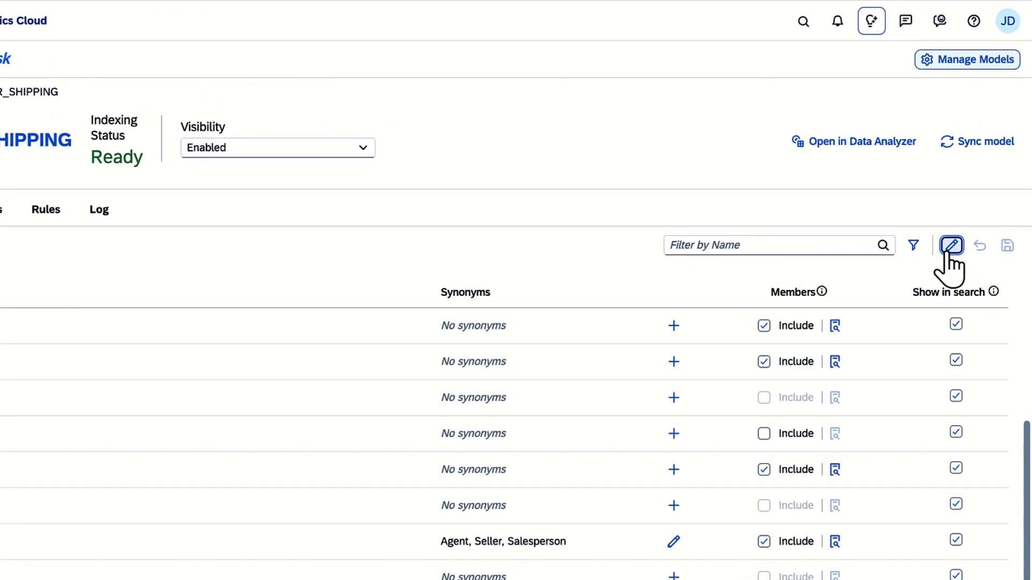
{"action": "left_click", "coordinate": [763, 326]}
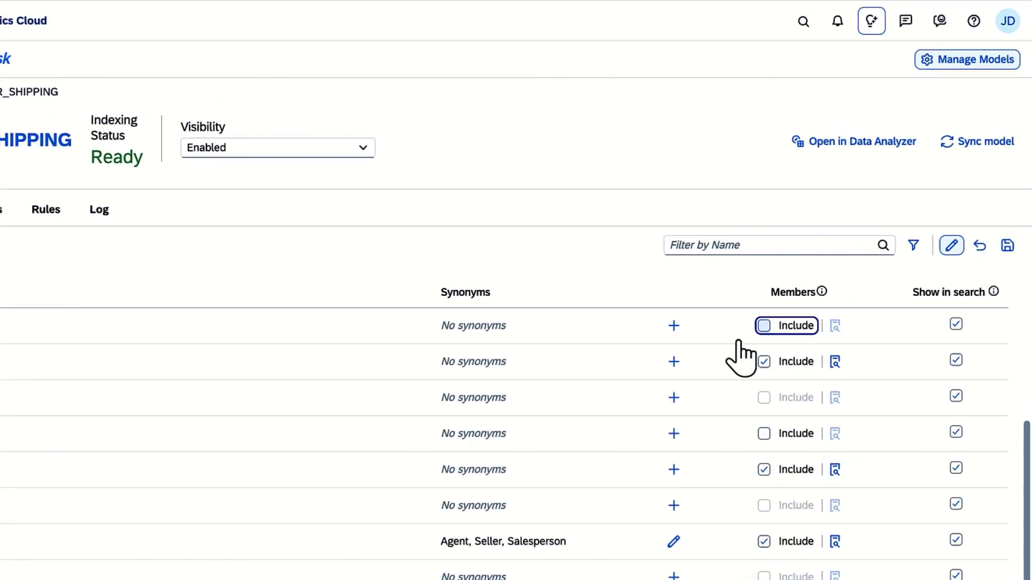
{"action": "left_click", "coordinate": [1006, 246]}
{"action": "left_click", "coordinate": [526, 438]}
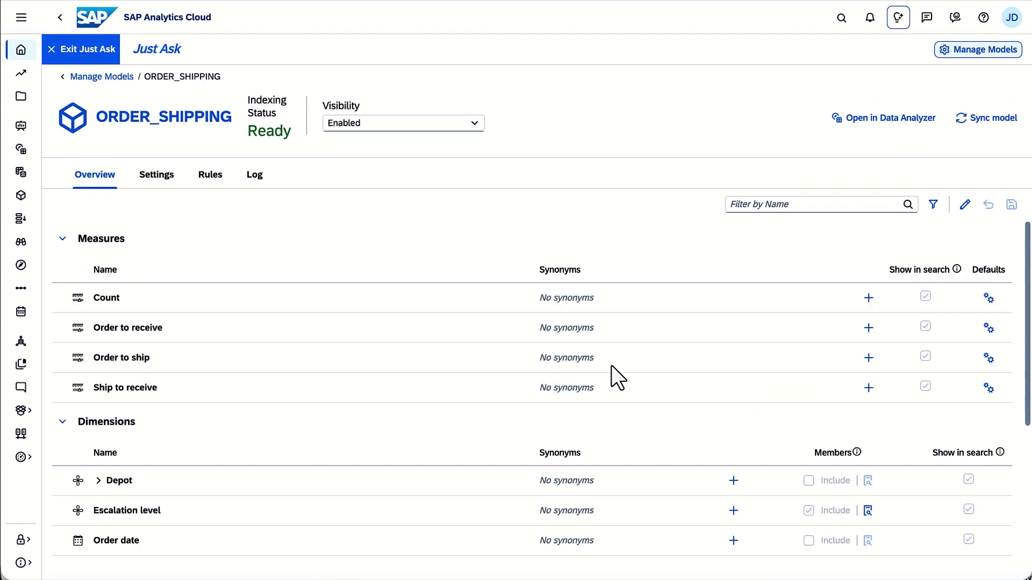
Save the synonym "Self Service" for value 0 of the Escalation level dimension and review the dimension's value synonyms
{"action": "left_click", "coordinate": [867, 510]}
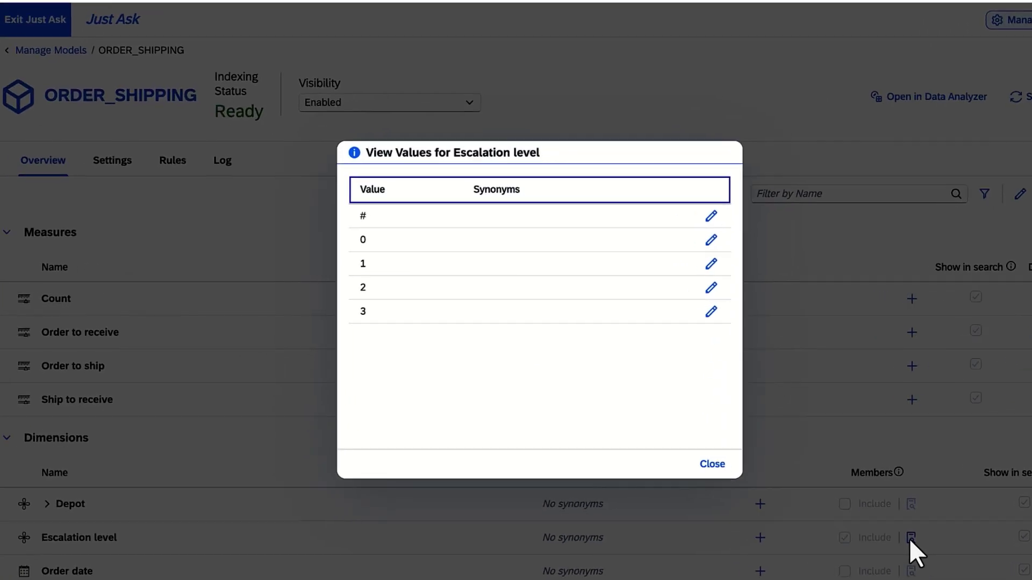
{"action": "left_click", "coordinate": [715, 238]}
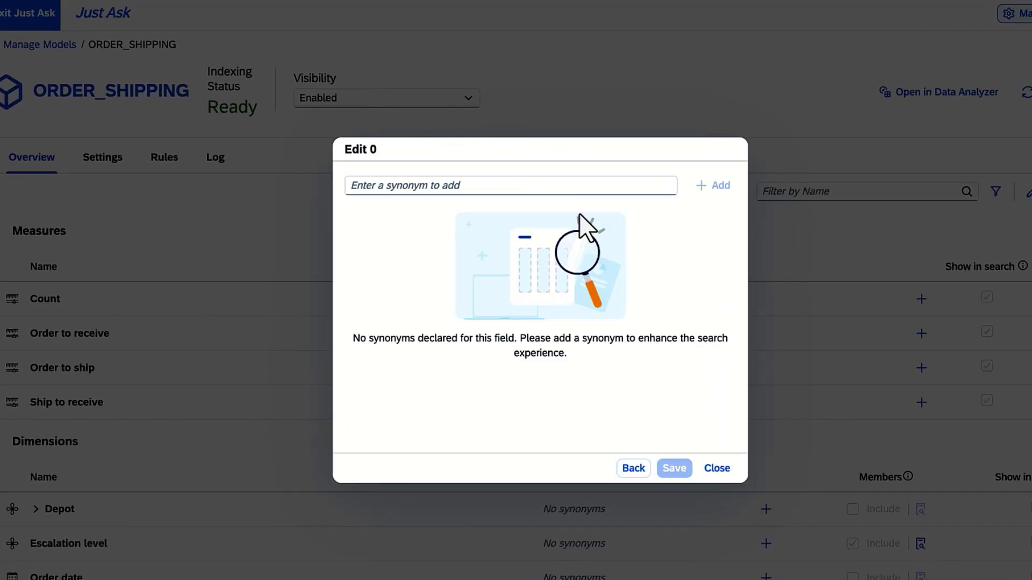
{"action": "left_click", "coordinate": [466, 187]}
{"action": "type", "text": "Self Service"}
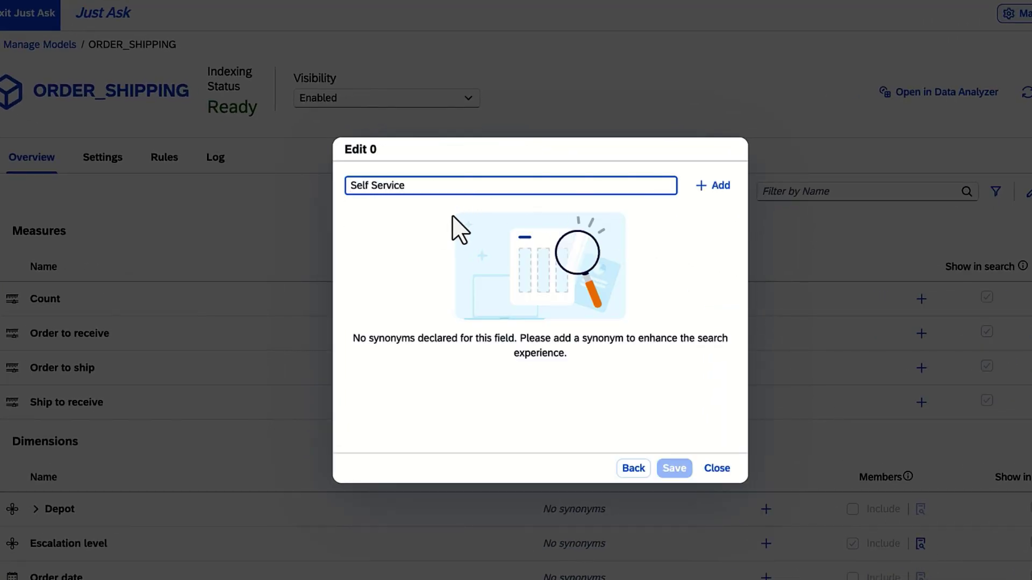
{"action": "left_click", "coordinate": [711, 186]}
{"action": "left_click", "coordinate": [676, 469]}
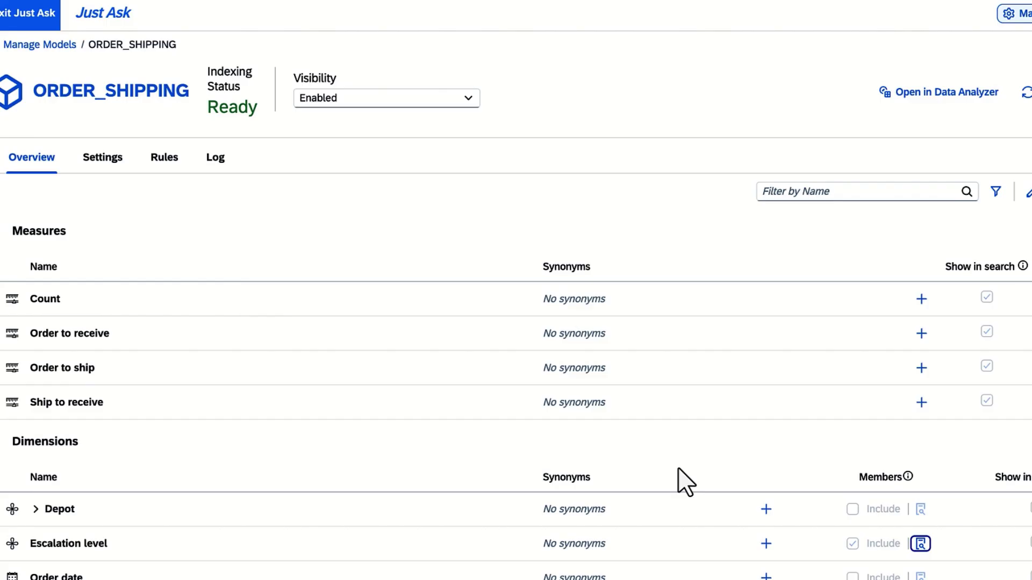
{"action": "left_click", "coordinate": [920, 544]}
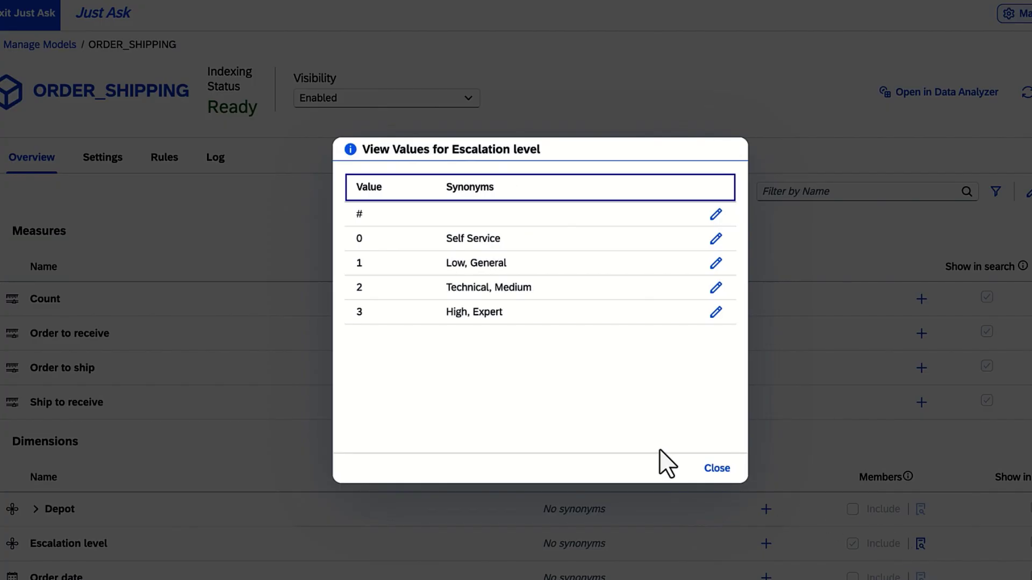
{"action": "left_click", "coordinate": [717, 468]}
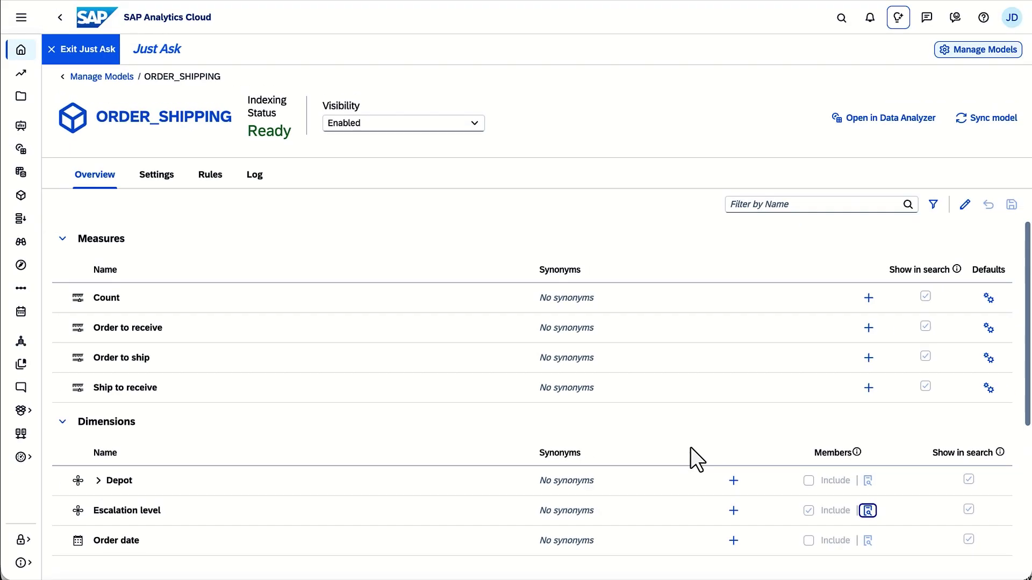
Hide the Count measure from search and save the field settings
{"action": "left_click", "coordinate": [965, 209]}
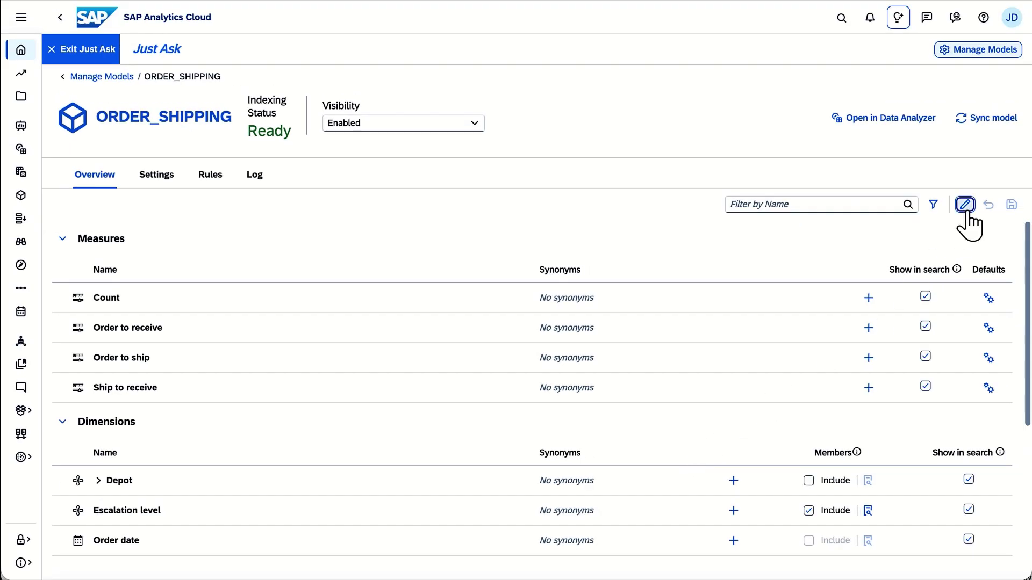
{"action": "left_click", "coordinate": [925, 298]}
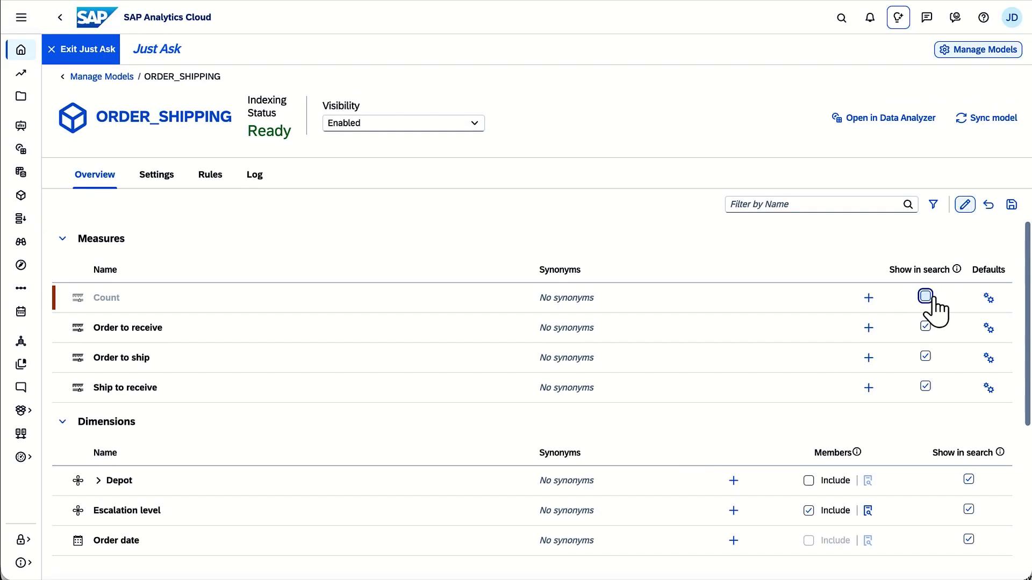
{"action": "left_click", "coordinate": [1011, 204]}
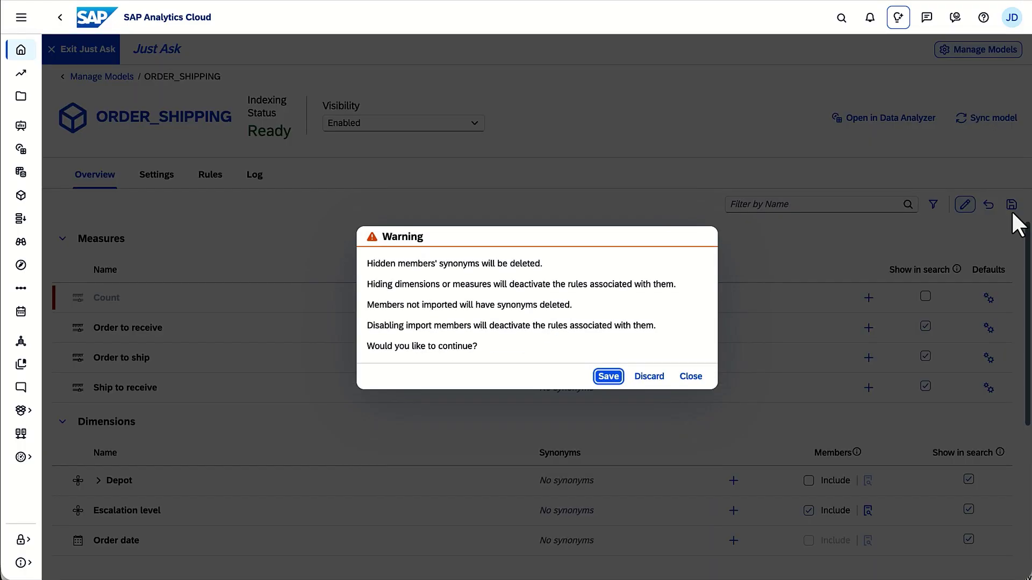
{"action": "left_click", "coordinate": [608, 376]}
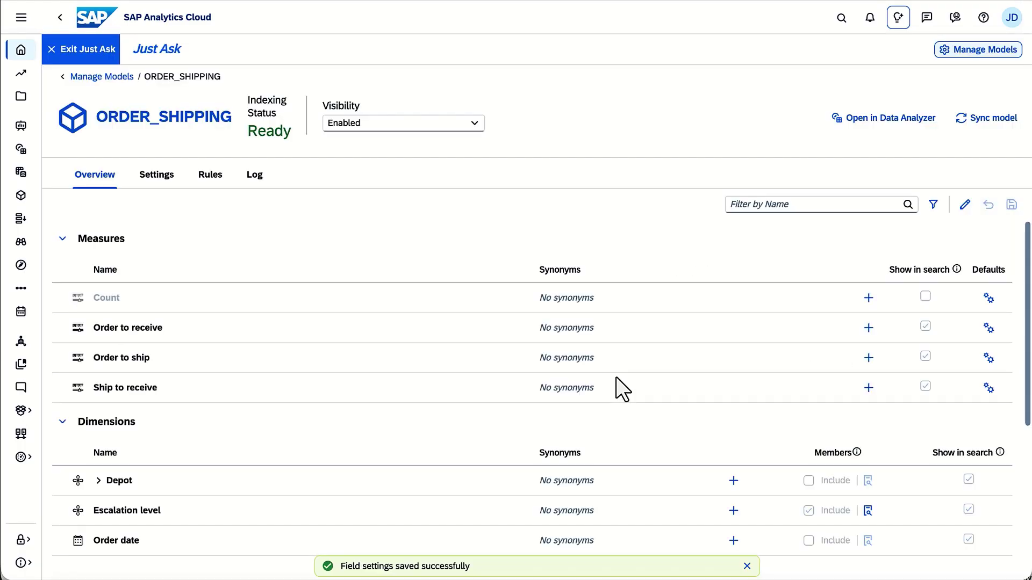
Set the model alias shown to end users to "Shipping" in the ORDER_SHIPPING model settings
{"action": "left_click", "coordinate": [157, 176]}
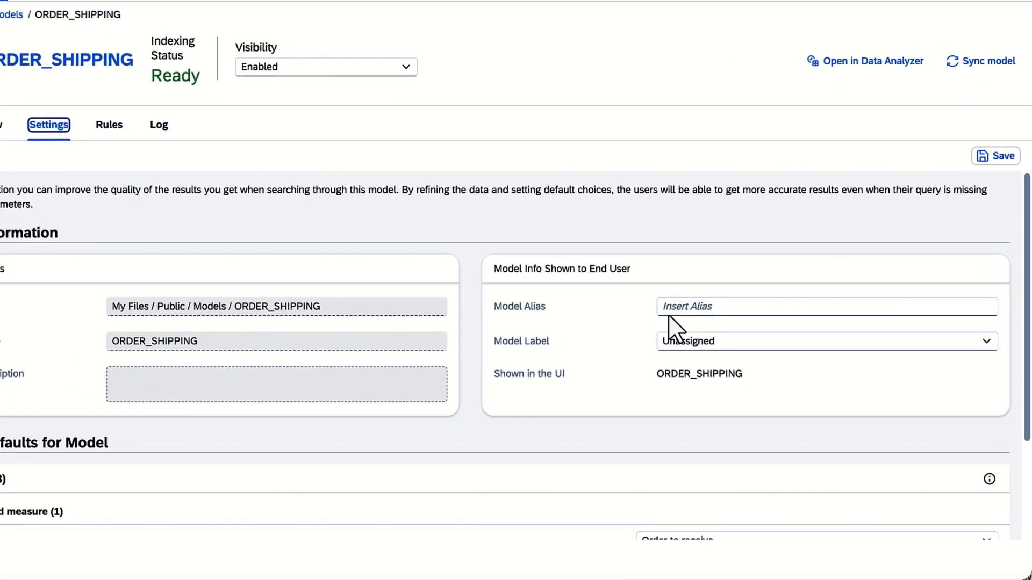
{"action": "left_click", "coordinate": [709, 337]}
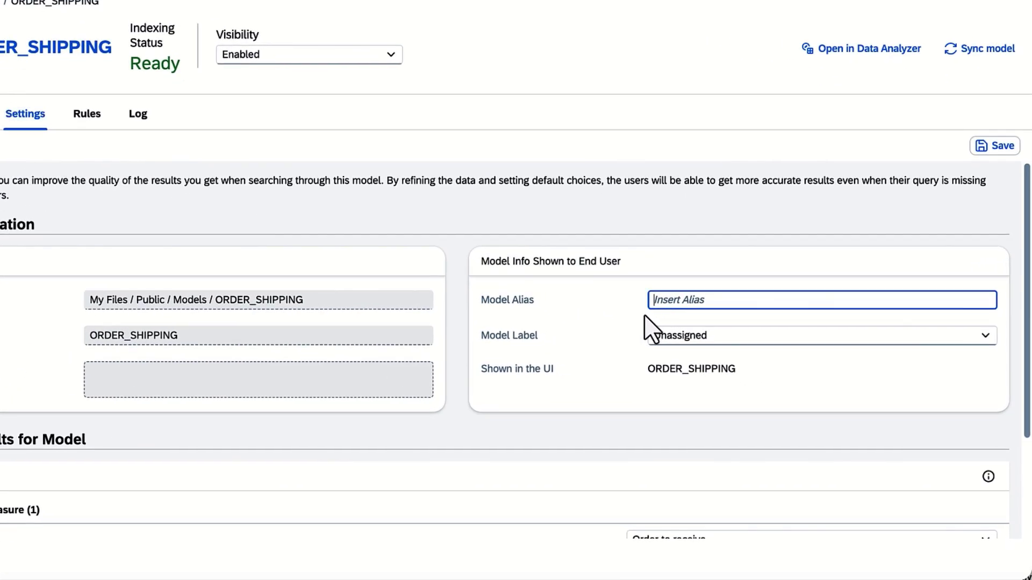
{"action": "type", "text": "Shipping"}
{"action": "key", "text": "Tab"}
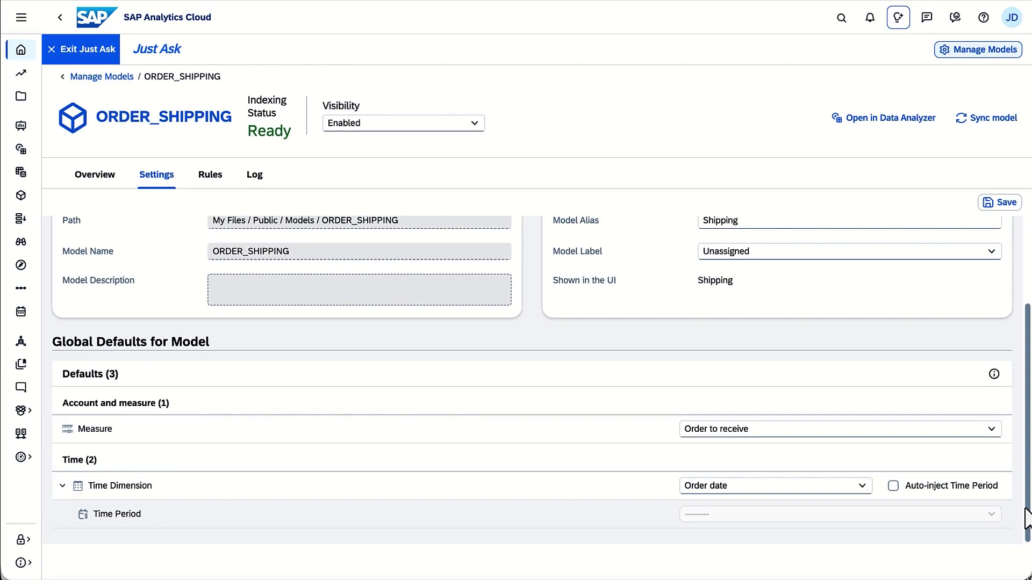
Choose Order to receive as the model's default measure and save the model settings
{"action": "left_click", "coordinate": [992, 430]}
{"action": "left_click", "coordinate": [977, 450]}
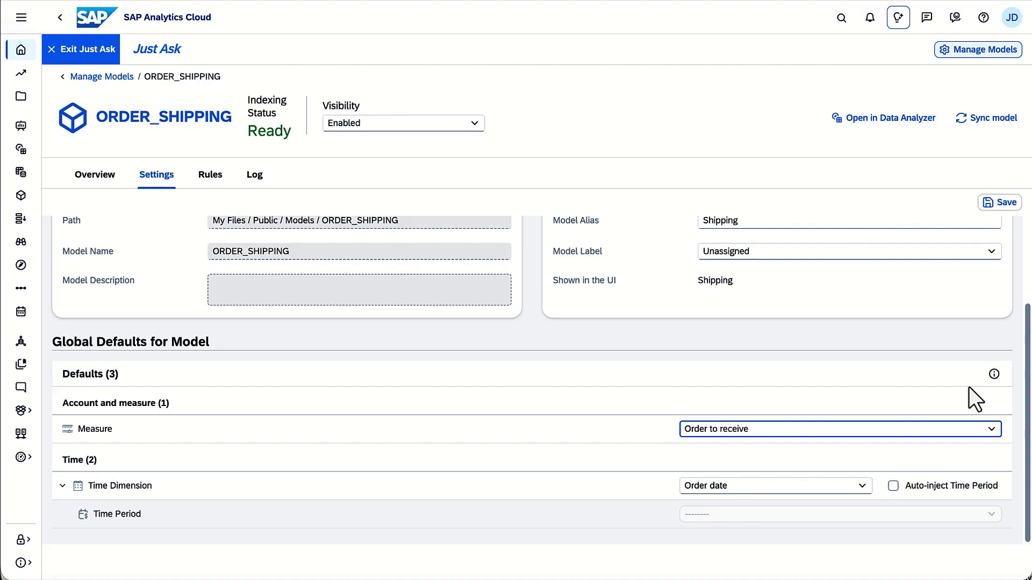
{"action": "left_click", "coordinate": [982, 203]}
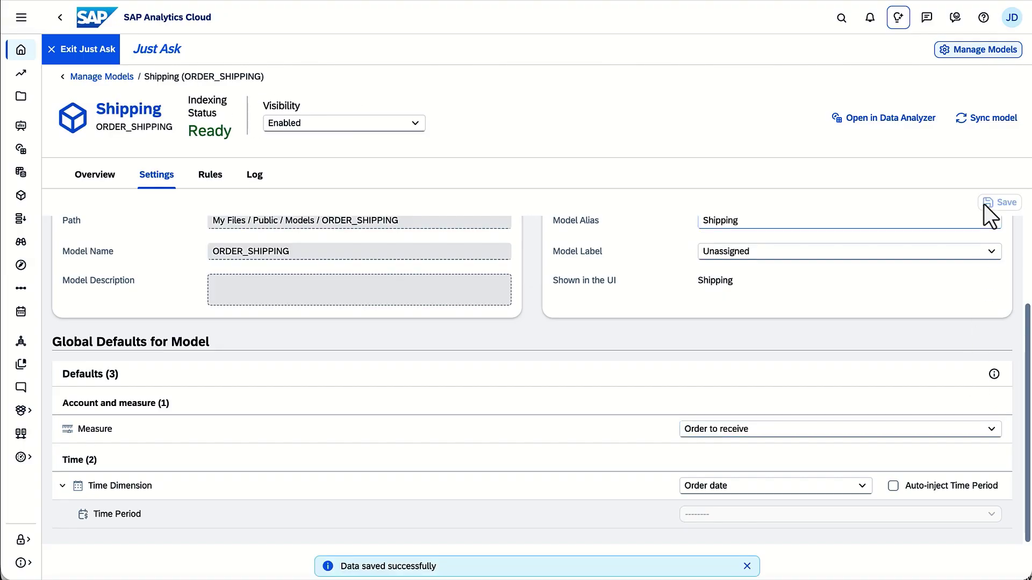
Start a rule named "Escalation Level by Region" with the condition Selected Dimensions (AND) on the Escalation level dimension
{"action": "left_click", "coordinate": [217, 179]}
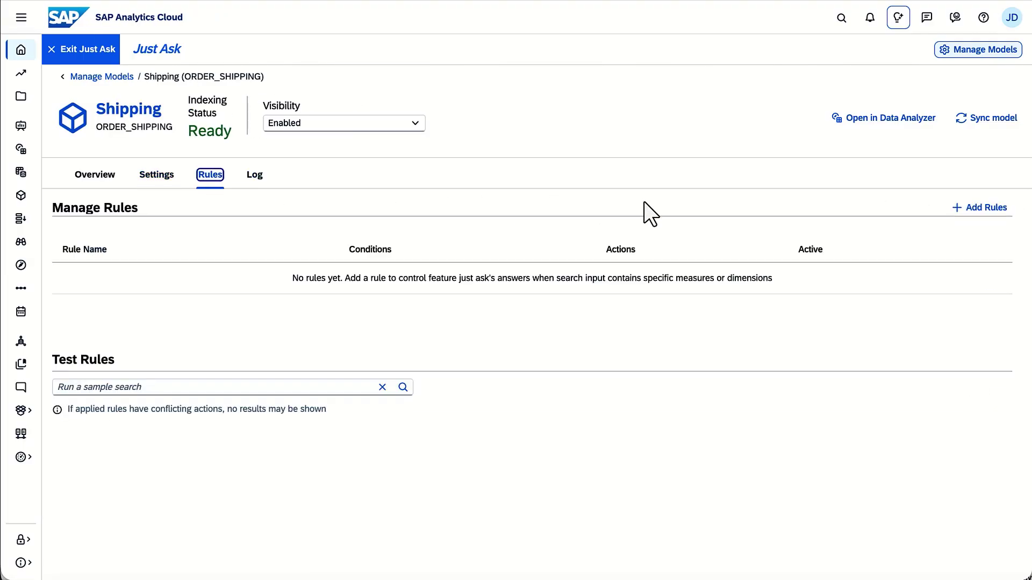
{"action": "left_click", "coordinate": [978, 207]}
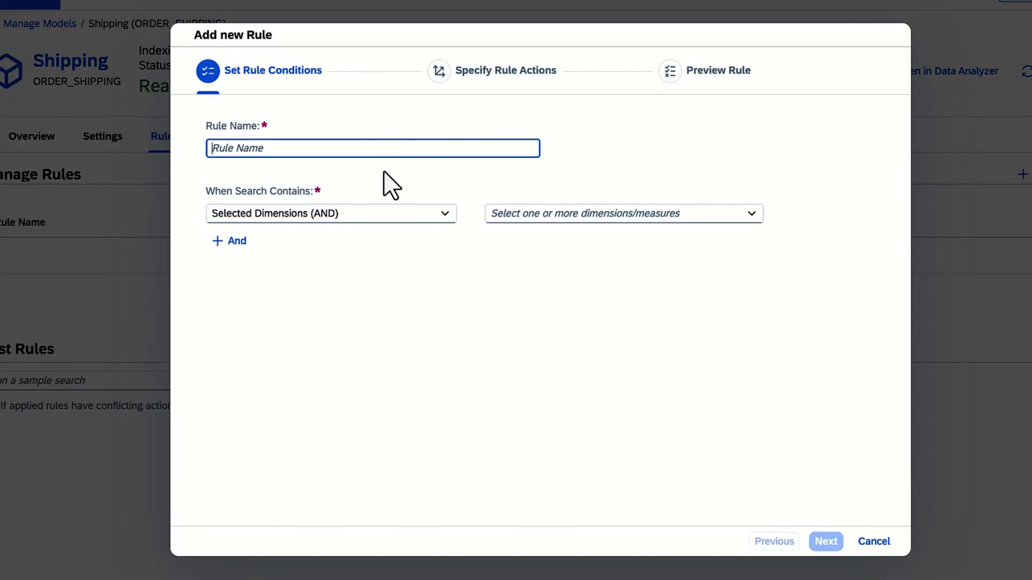
{"action": "type", "text": "Escalation Level by Region"}
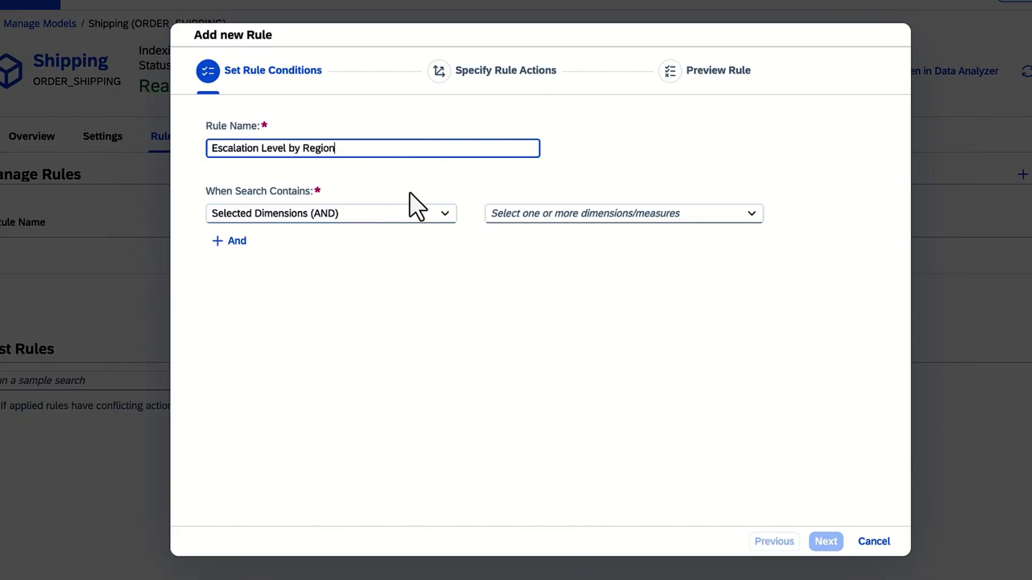
{"action": "left_click", "coordinate": [442, 214]}
{"action": "left_click", "coordinate": [412, 233]}
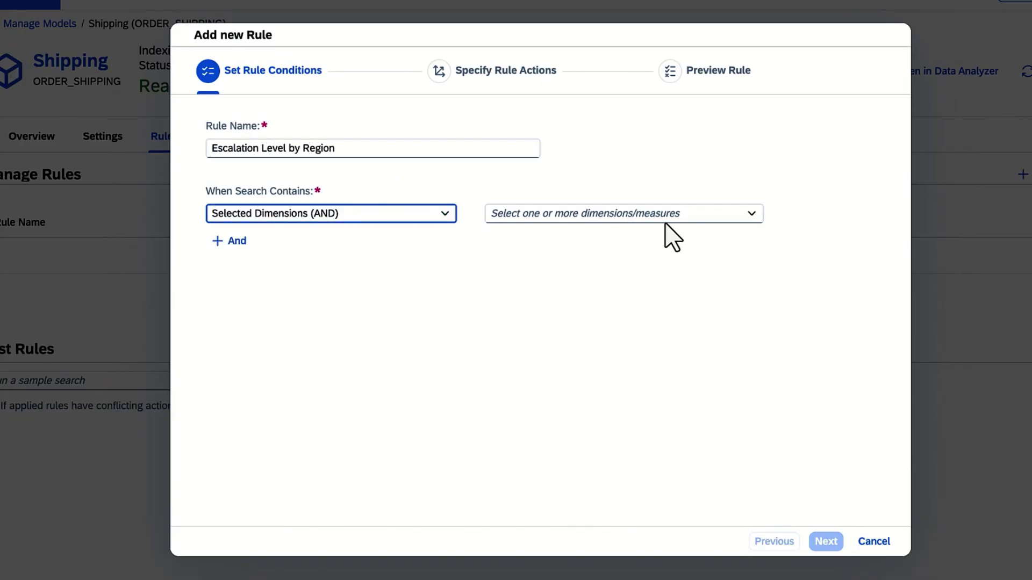
{"action": "left_click", "coordinate": [720, 215]}
{"action": "left_click", "coordinate": [496, 399]}
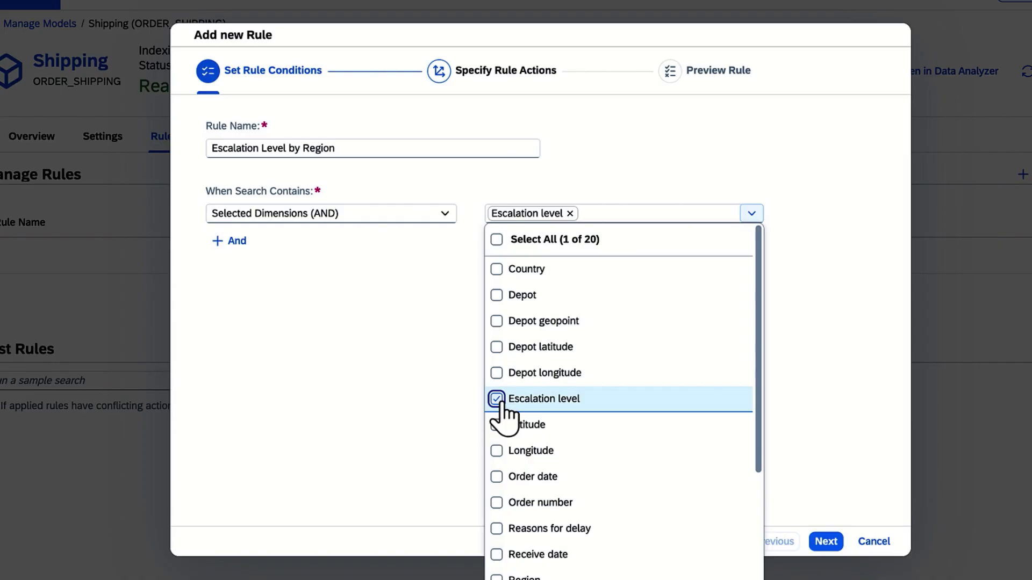
{"action": "left_click", "coordinate": [460, 404]}
{"action": "left_click", "coordinate": [825, 541]}
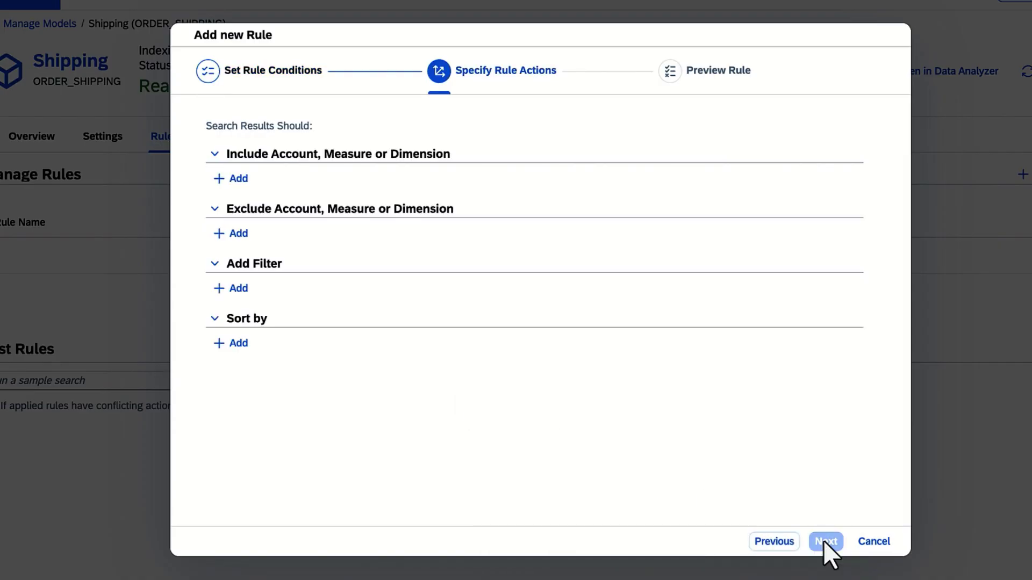
Make the rule include StoreId's Region in the search results and save the rule
{"action": "left_click", "coordinate": [236, 181]}
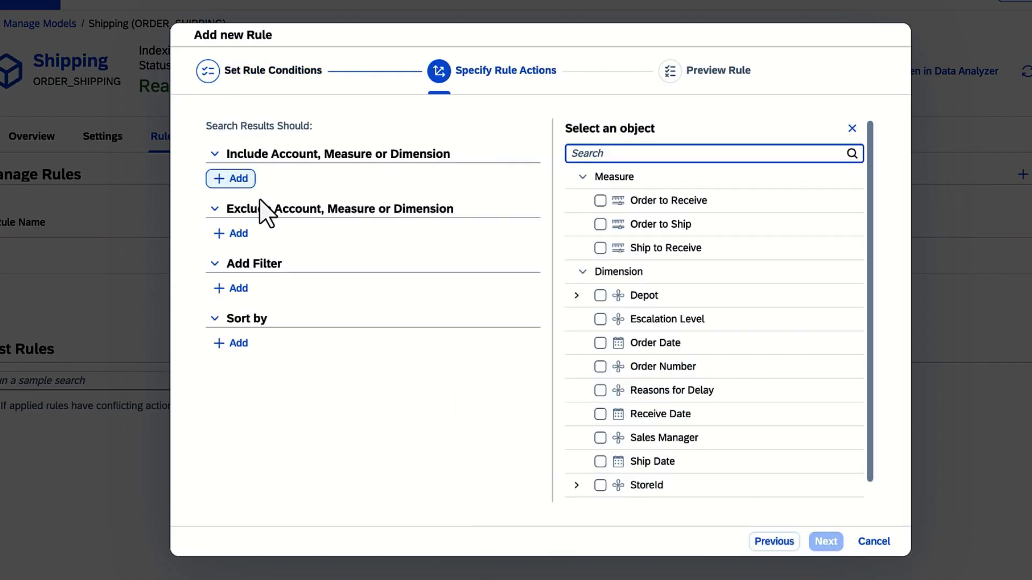
{"action": "left_click", "coordinate": [576, 486]}
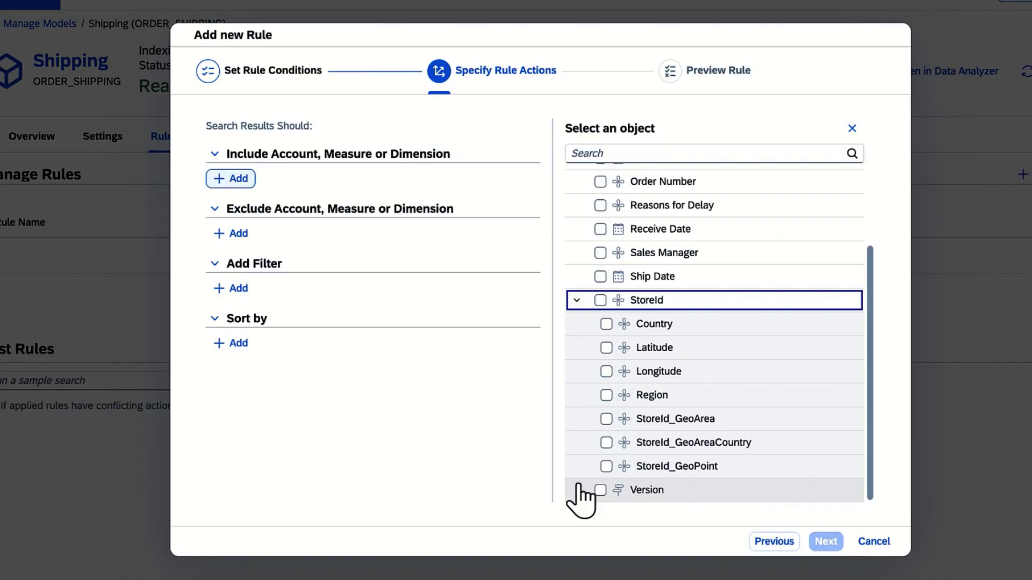
{"action": "left_click", "coordinate": [606, 396]}
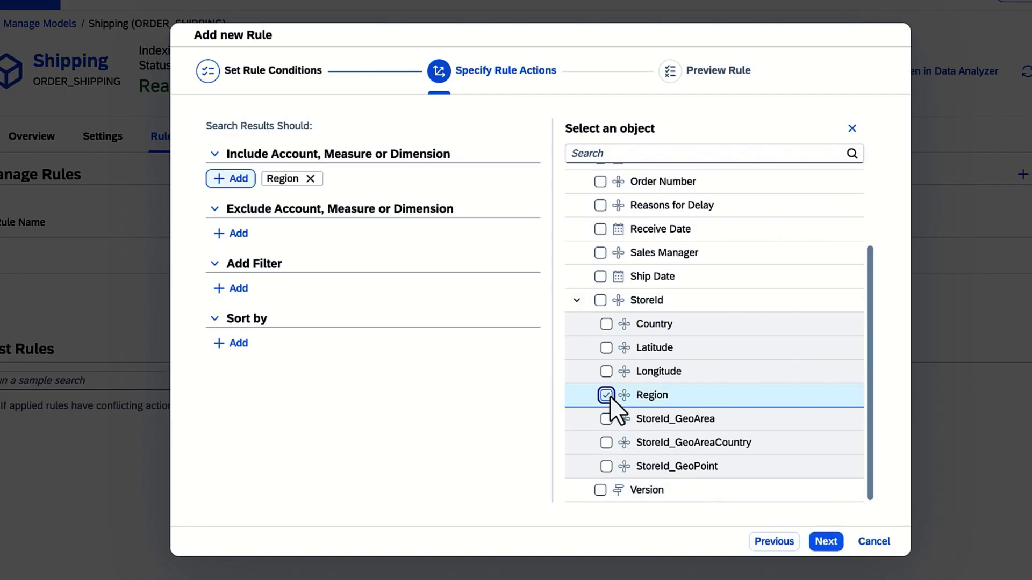
{"action": "left_click", "coordinate": [826, 541]}
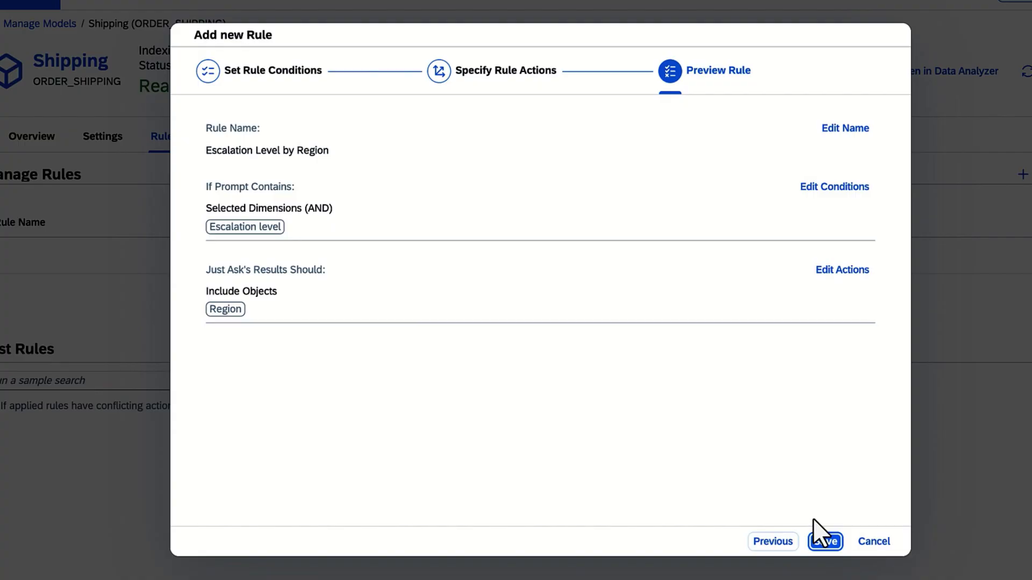
{"action": "left_click", "coordinate": [825, 541]}
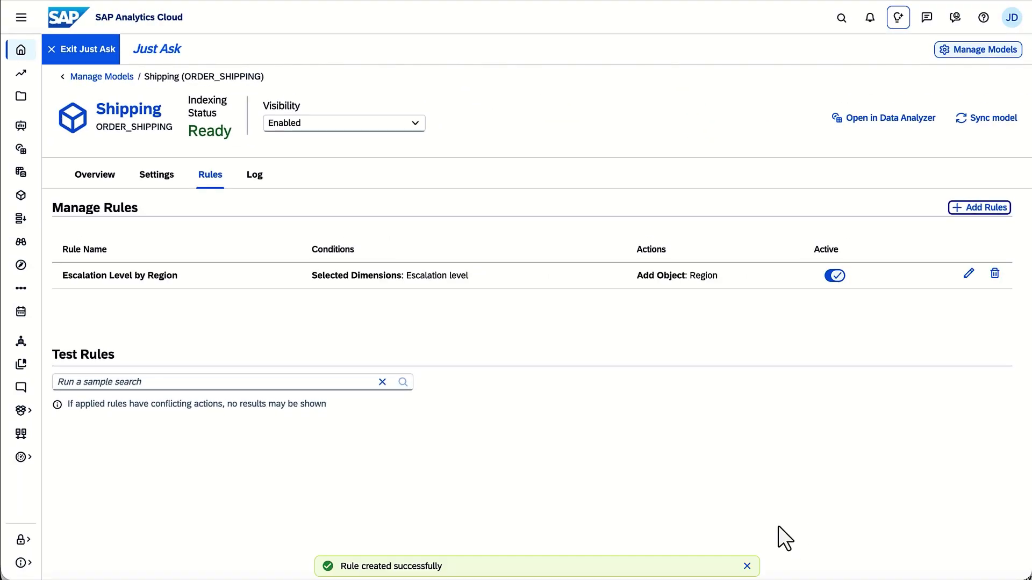
Test the rule with the sample search "Show order to receive by escalation level" and examine the resulting chart
{"action": "left_click", "coordinate": [275, 387]}
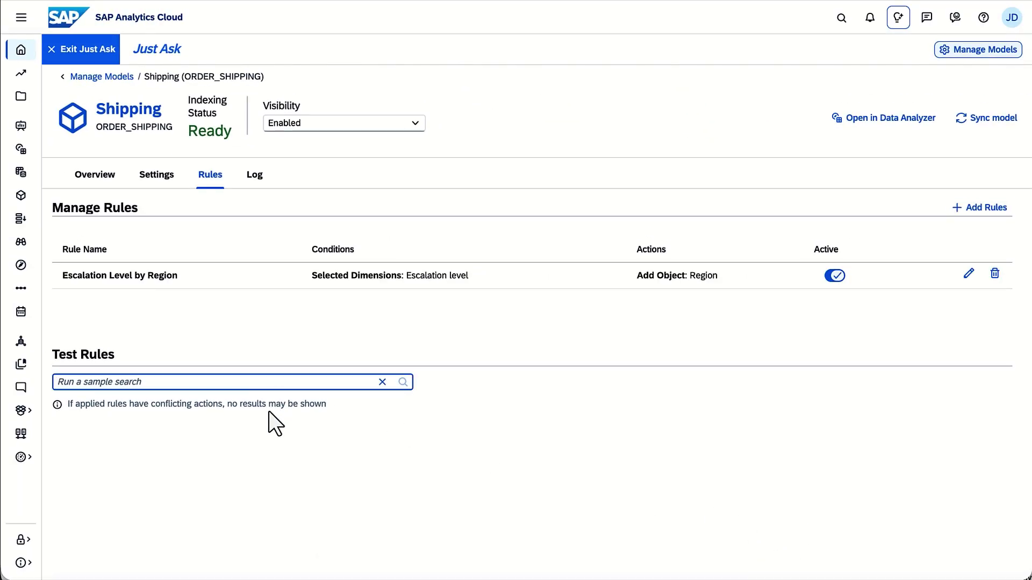
{"action": "type", "text": "Show order to receive by escalation level"}
{"action": "left_click", "coordinate": [401, 389]}
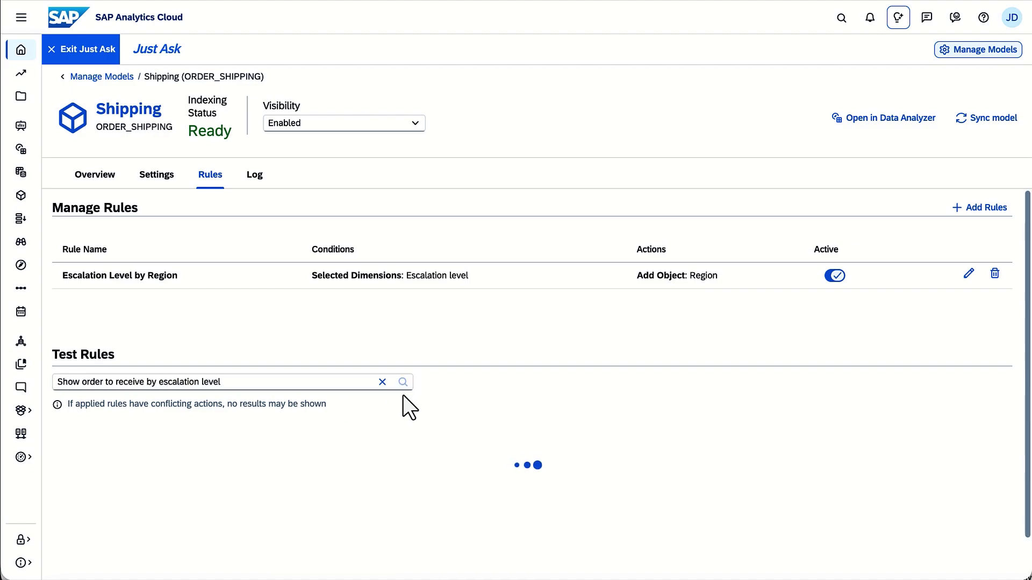
{"action": "scroll", "coordinate": [599, 438], "scroll_direction": "down", "scroll_amount": 3}
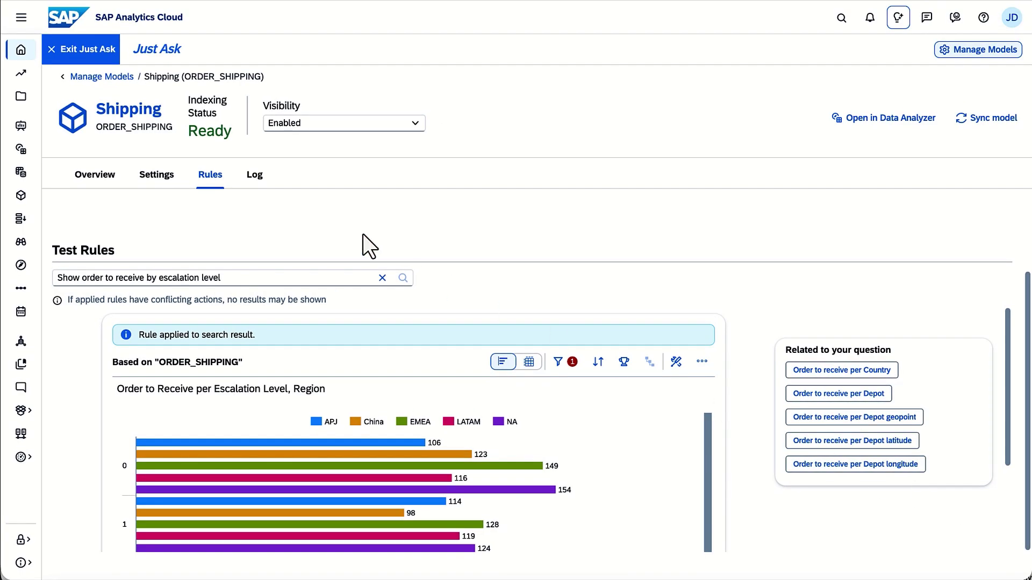
Check the model's event log and synchronize the model, reviewing its visibility options
{"action": "left_click", "coordinate": [254, 175]}
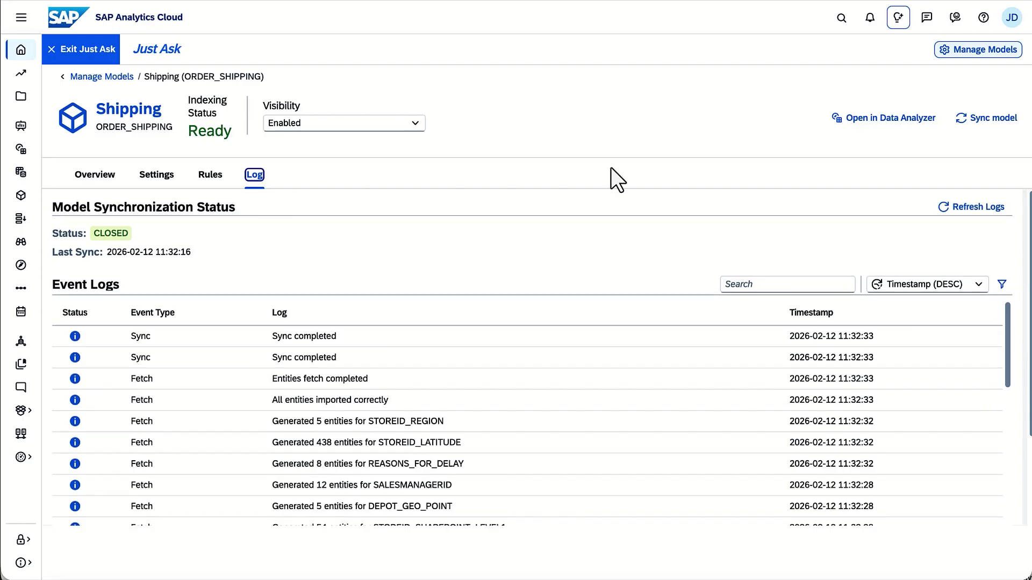
{"action": "left_click", "coordinate": [993, 119]}
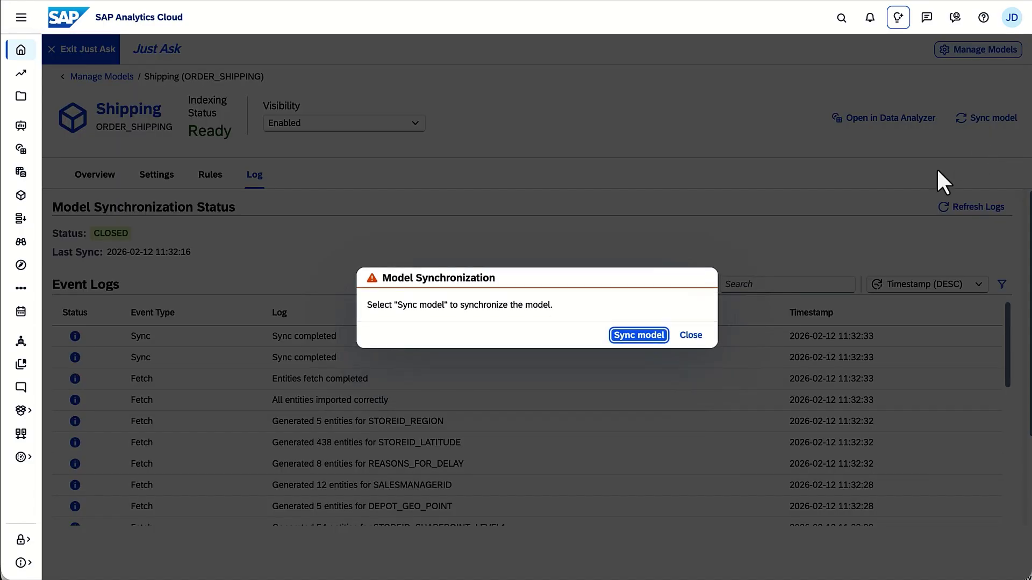
{"action": "left_click", "coordinate": [638, 335]}
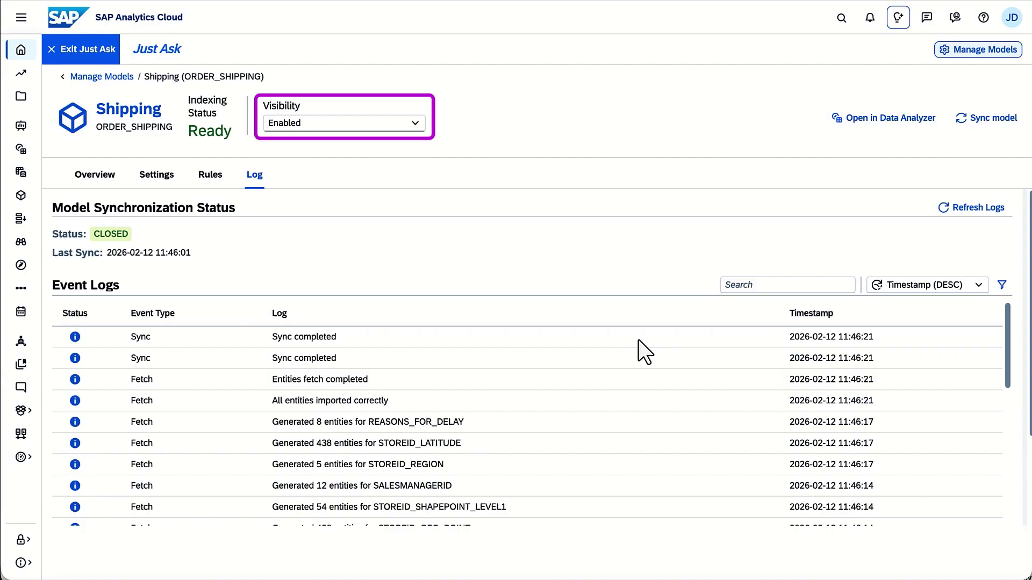
{"action": "left_click", "coordinate": [415, 125]}
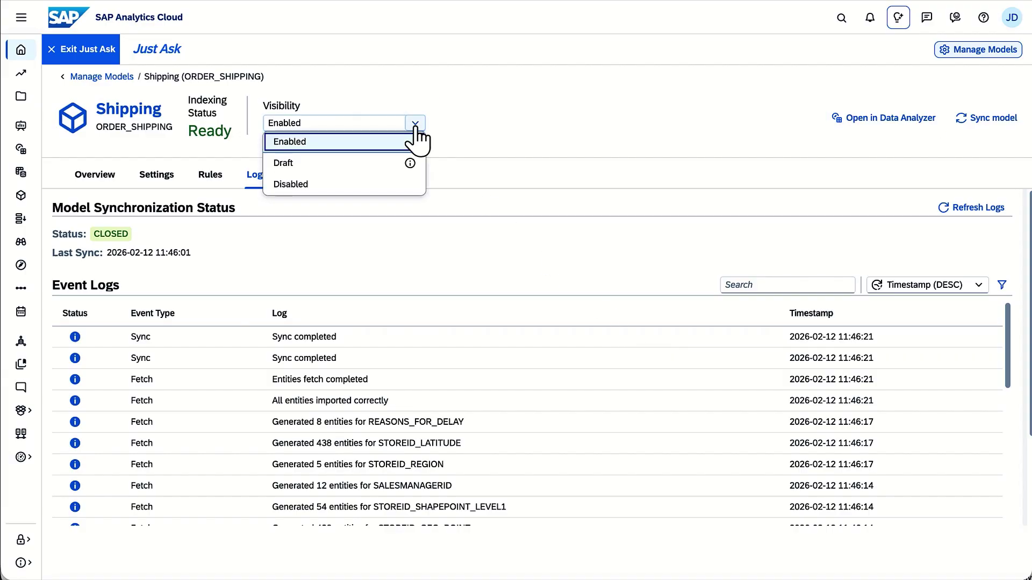
{"action": "left_click", "coordinate": [449, 128]}
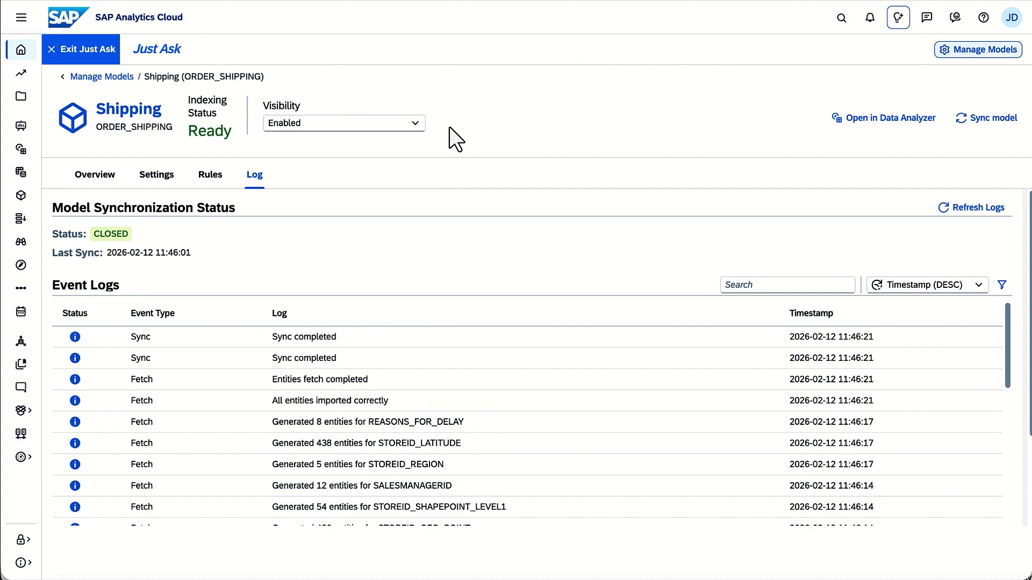
Return to the overview of all managed models and review the model labels and pending indexing requests
{"action": "left_click", "coordinate": [107, 77]}
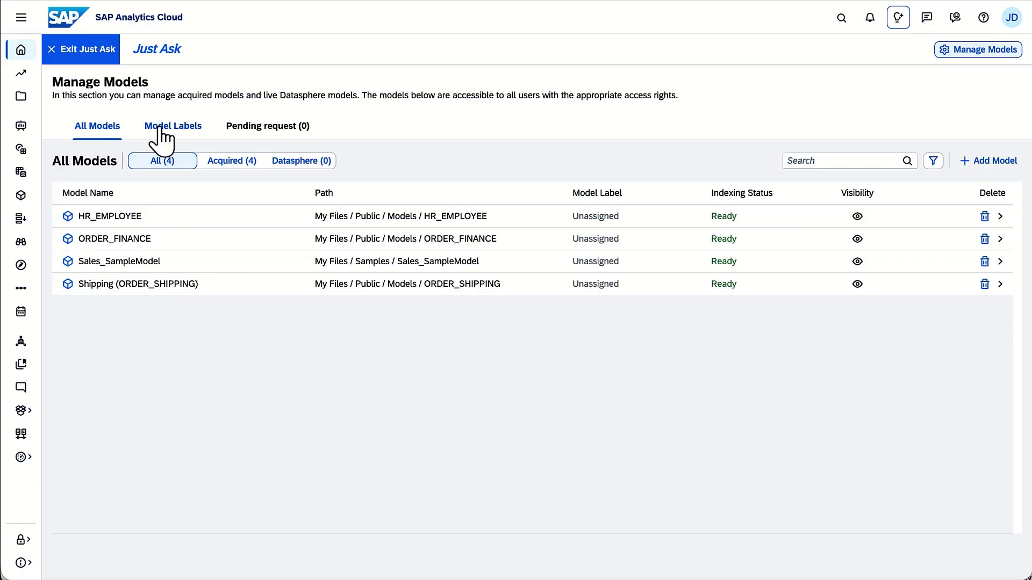
{"action": "left_click", "coordinate": [170, 137]}
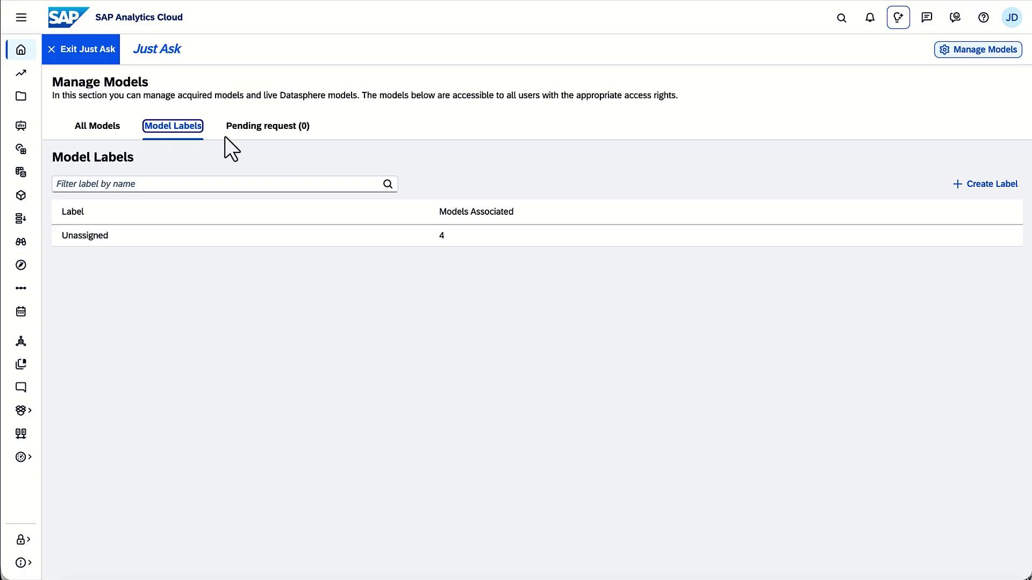
{"action": "left_click", "coordinate": [258, 134]}
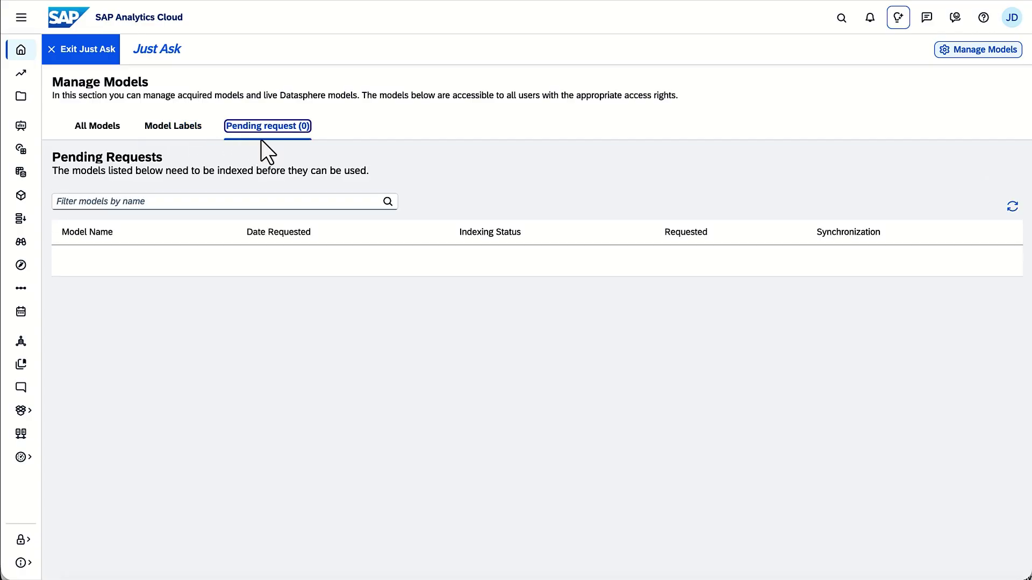
Go back to the Just Ask question page and open the selection of indexed acquired models
{"action": "left_click", "coordinate": [978, 52]}
{"action": "left_click", "coordinate": [370, 288]}
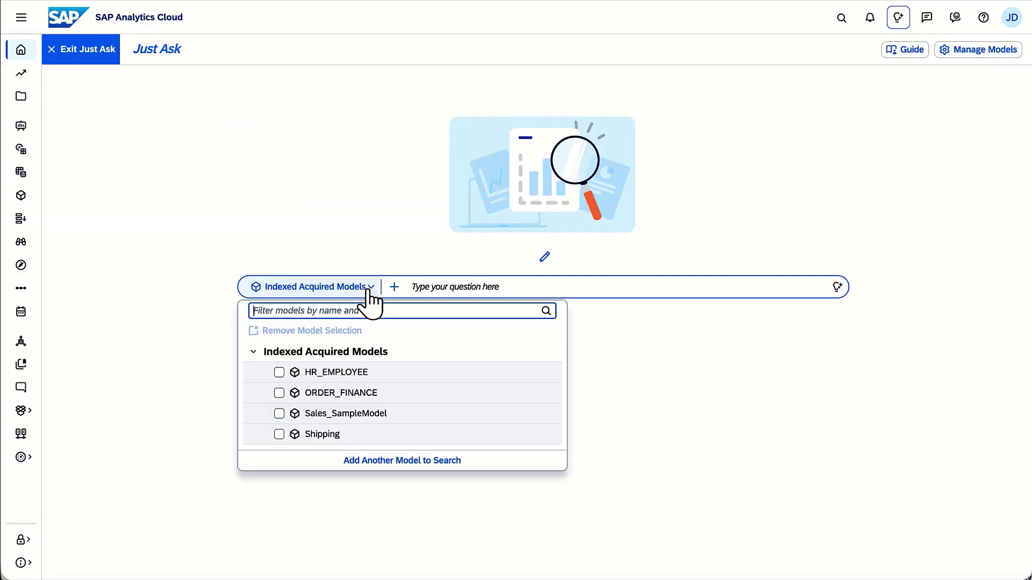